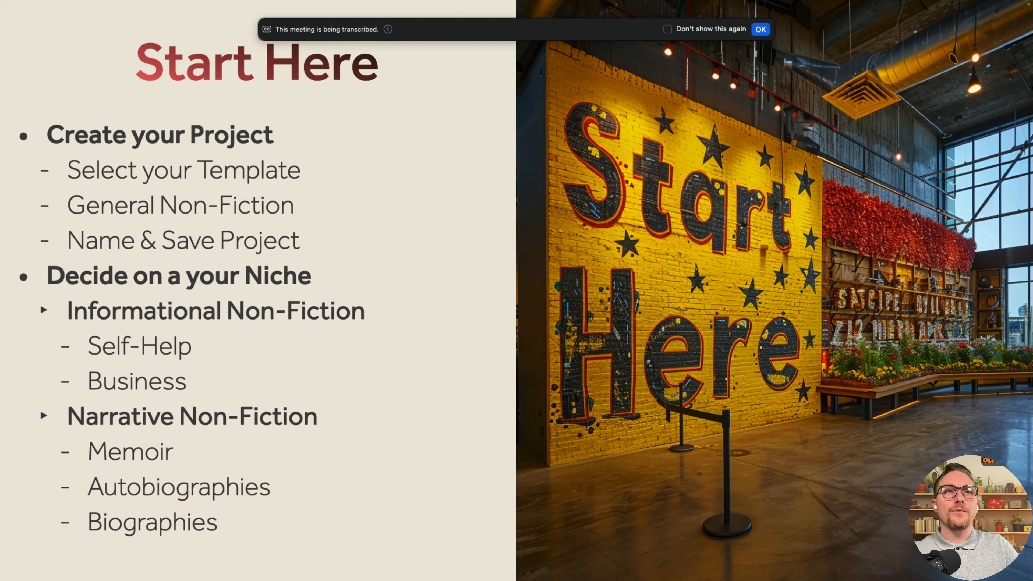
pyautogui.press('Right')
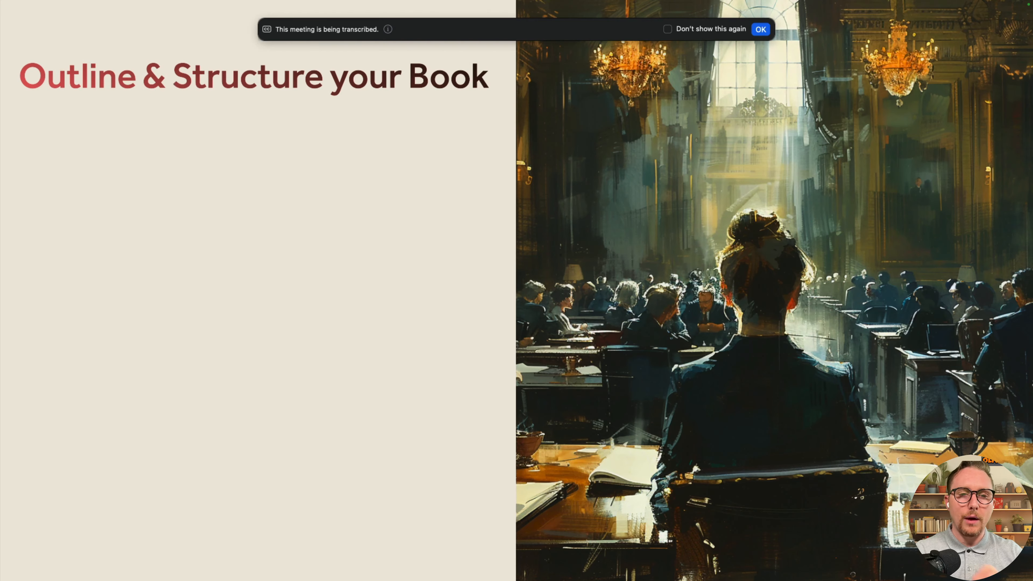
# Exit the slideshow, switch to Scrivener and move its Project Templates window further up the desktop
pyautogui.press('Escape')
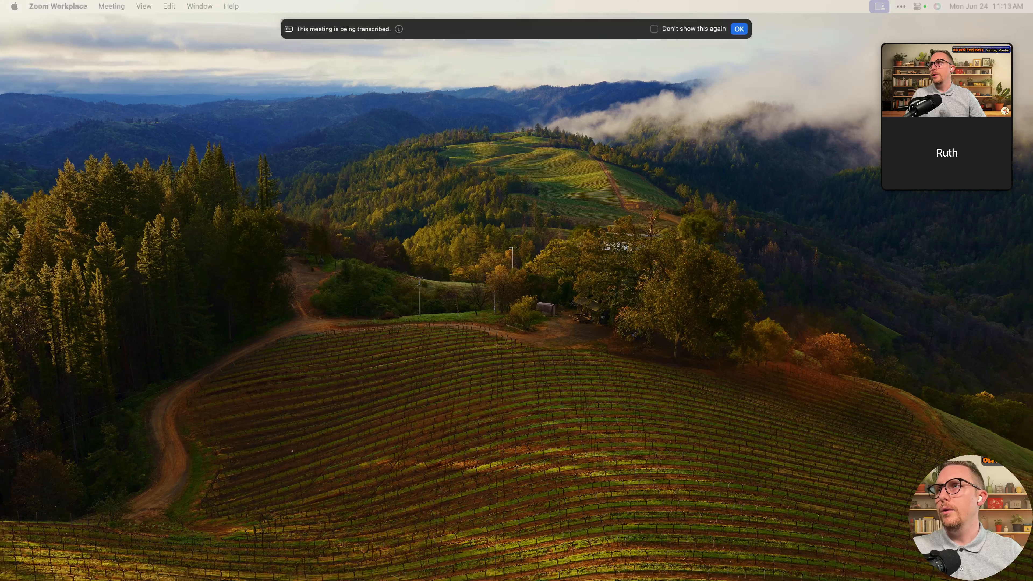
pyautogui.click(776, 457)
pyautogui.click(776, 457)
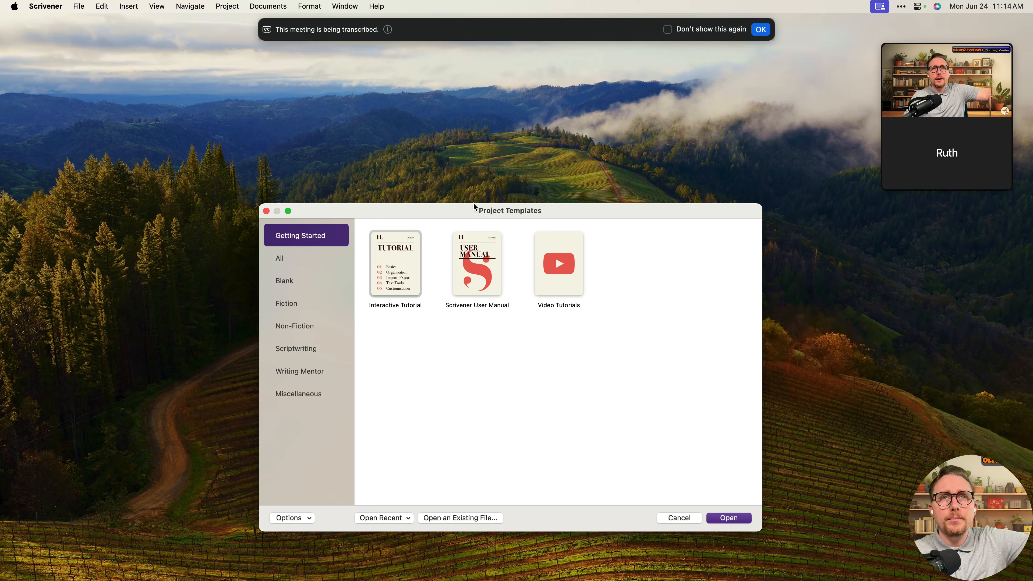
pyautogui.moveTo(474, 206); pyautogui.dragTo(475, 110)
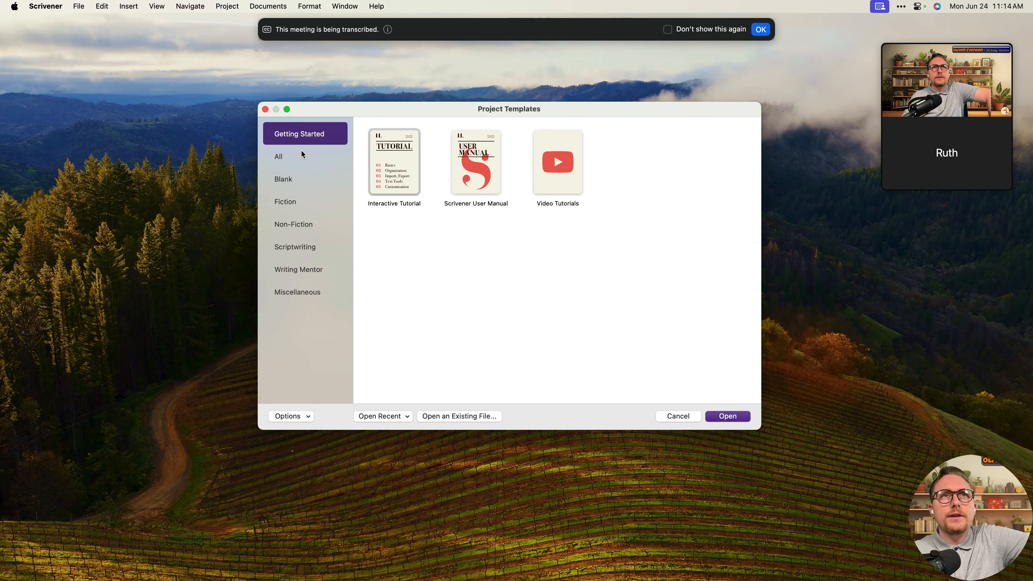
# Browse the project templates in the All, Writing Mentor, Blank and Fiction categories
pyautogui.click(302, 162)
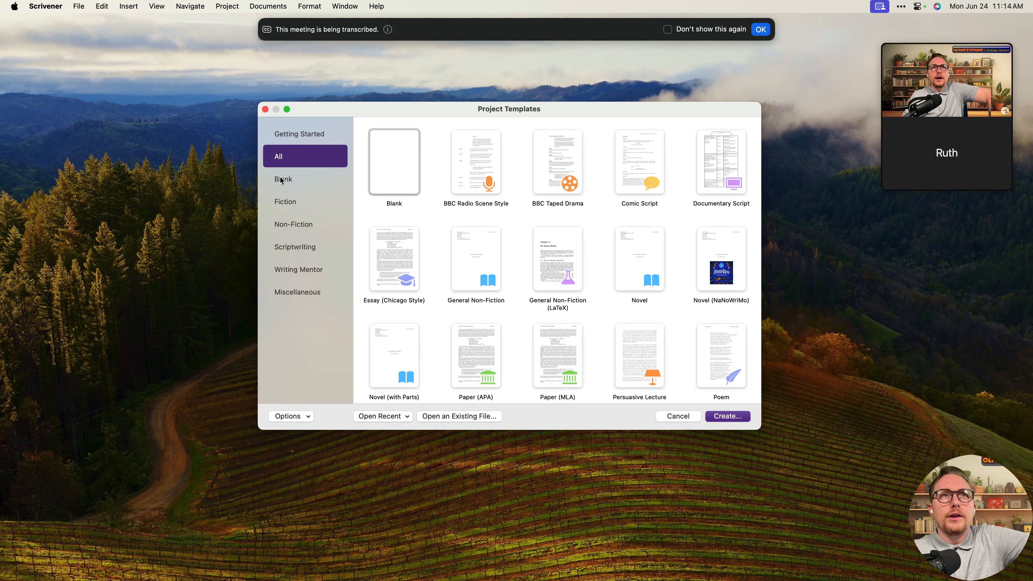
pyautogui.scroll(-5, 712, 353)
pyautogui.scroll(5, 713, 353)
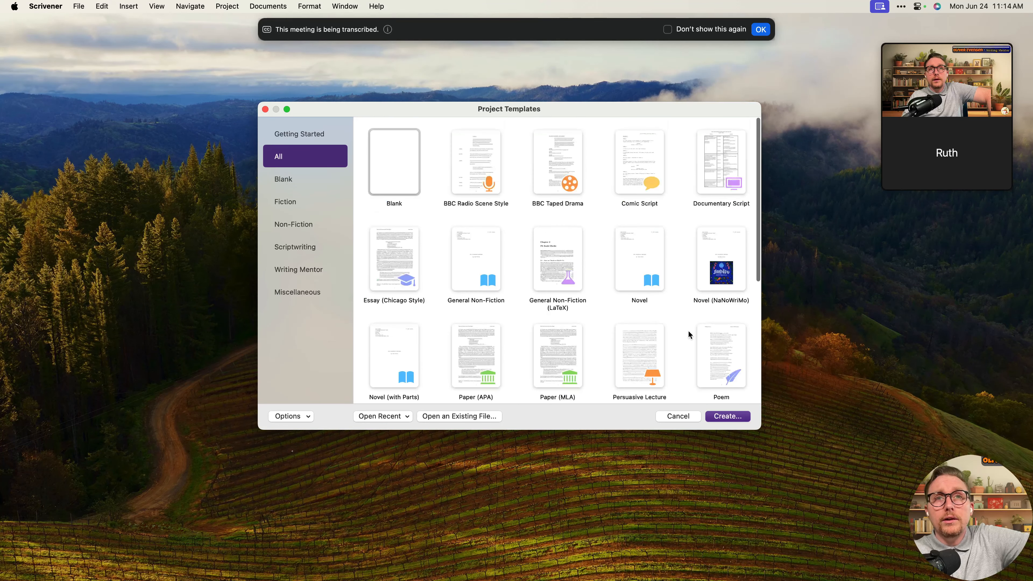
pyautogui.scroll(-5, 570, 321)
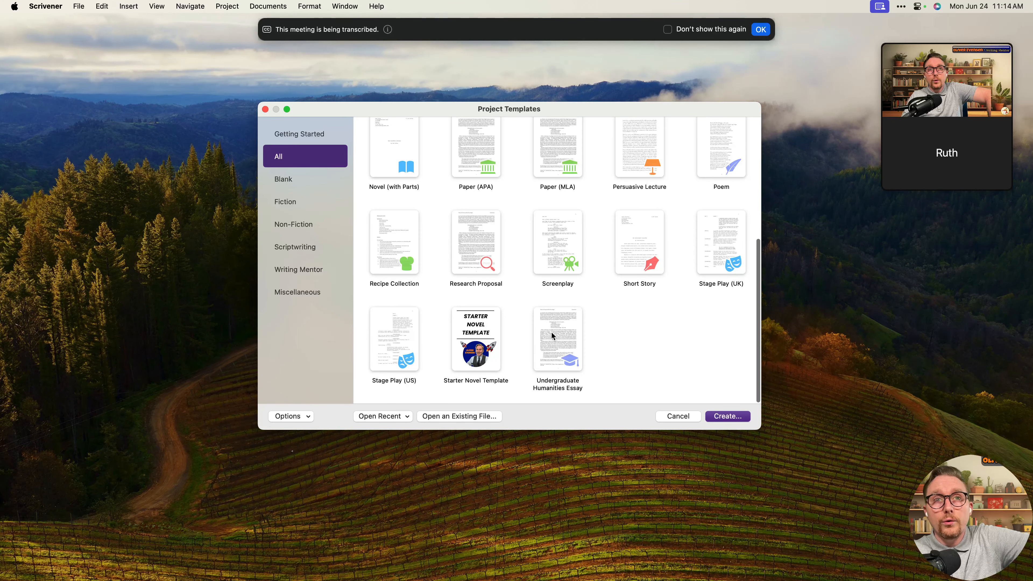
pyautogui.click(309, 269)
pyautogui.click(403, 194)
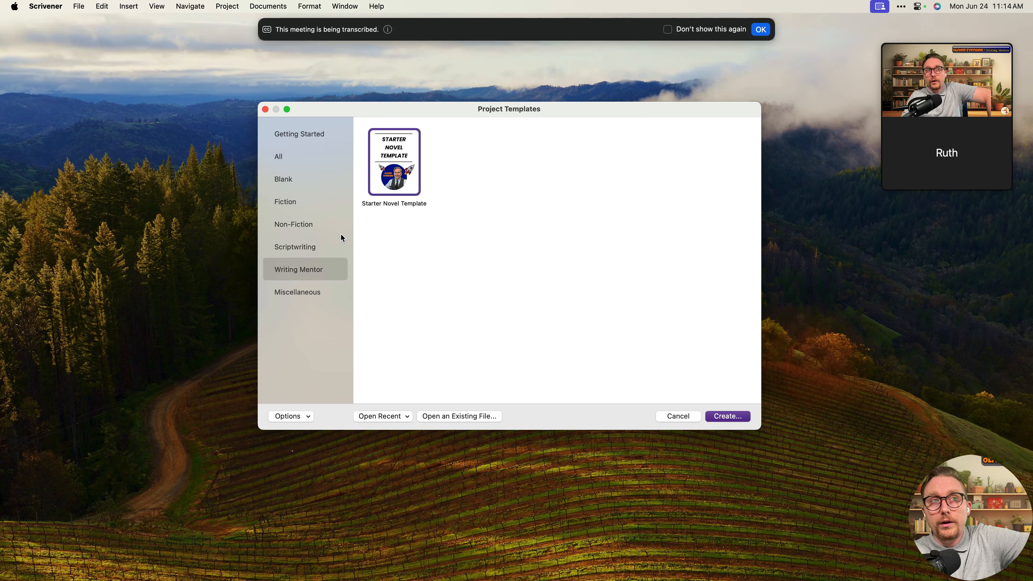
pyautogui.click(299, 182)
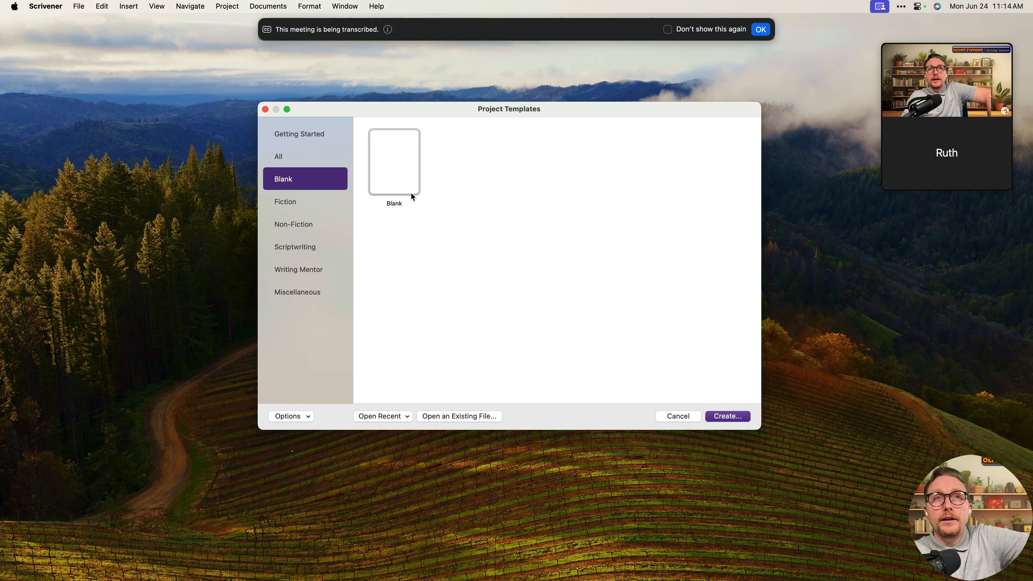
pyautogui.click(312, 204)
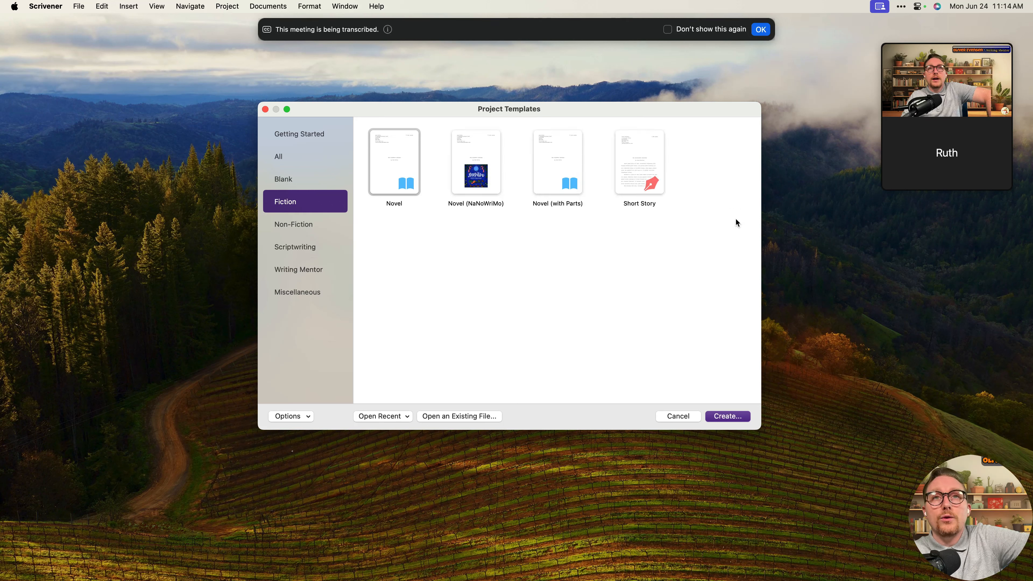
# Show the Non-Fiction category and go through its Chicago Style essay, General Non-Fiction, LaTeX, APA and MLA templates
pyautogui.click(285, 227)
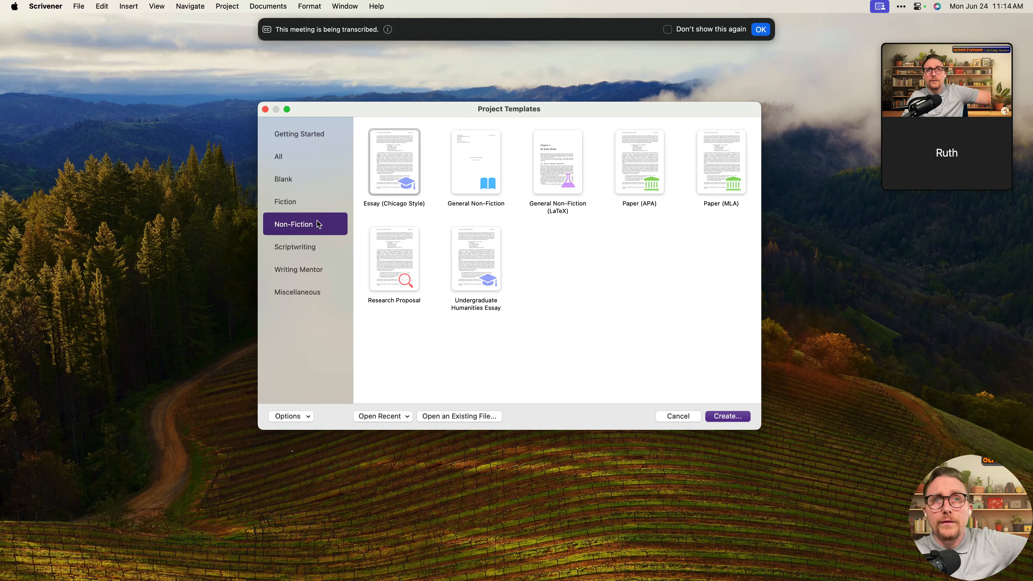
pyautogui.click(401, 178)
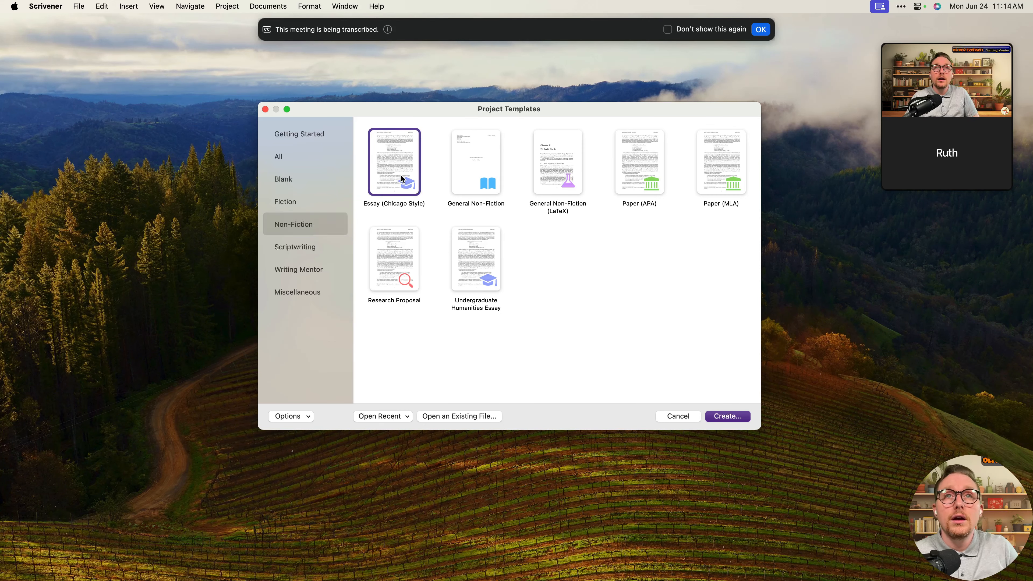
pyautogui.press('Right')
pyautogui.press('Right')
pyautogui.press('Right')
pyautogui.press('Right')
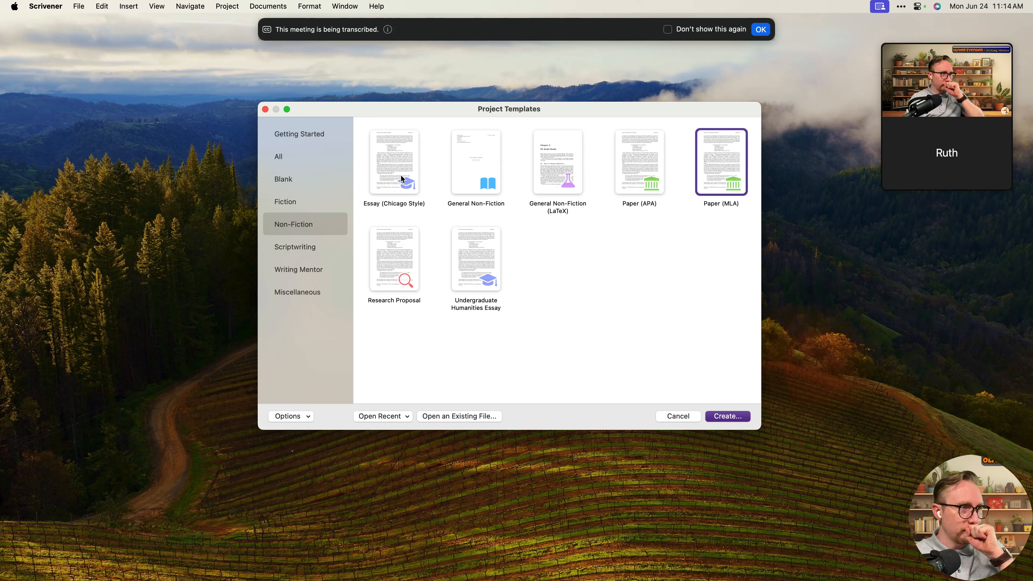
pyautogui.press('Left')
pyautogui.press('Left')
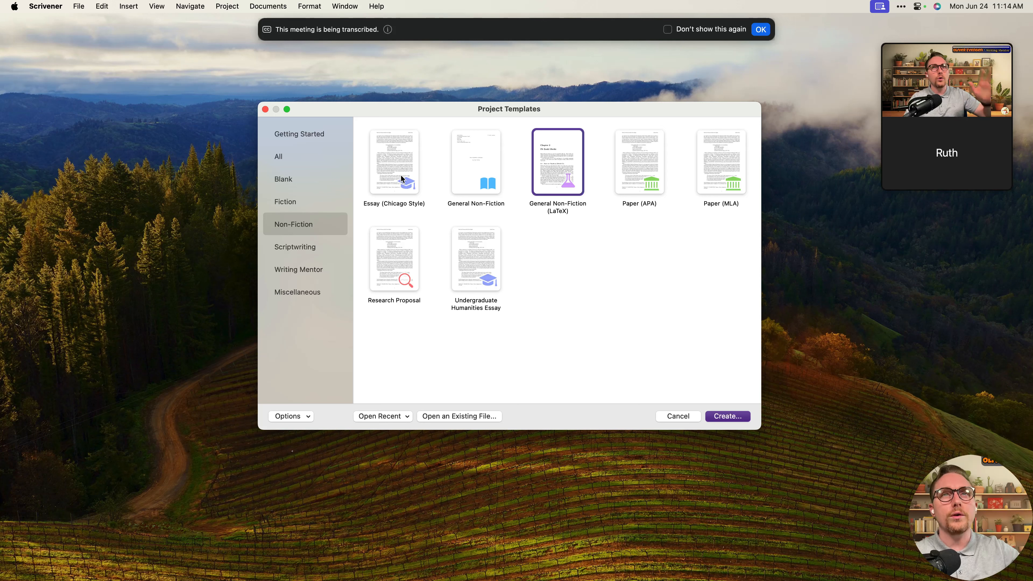
pyautogui.click(640, 194)
pyautogui.click(717, 191)
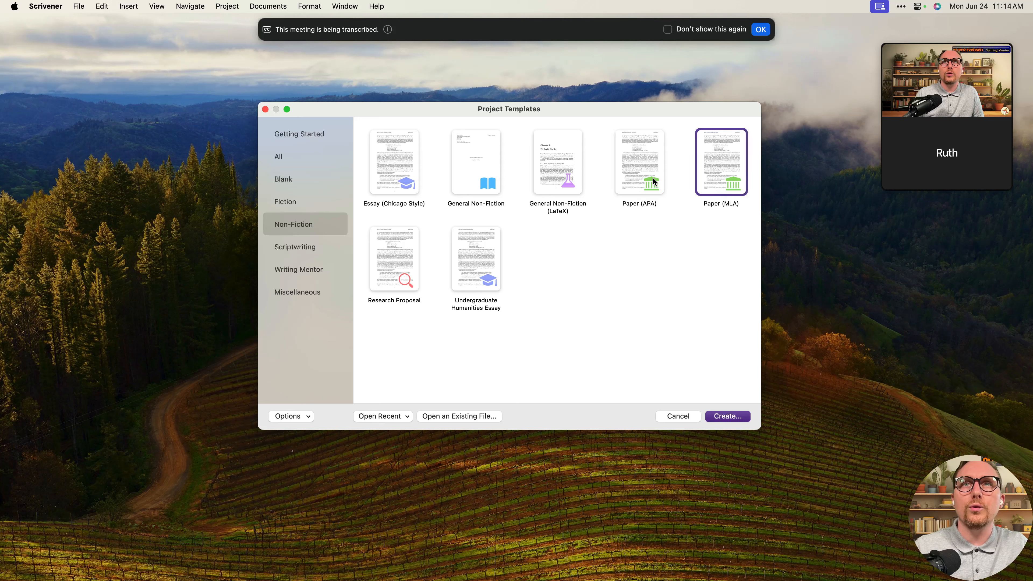
pyautogui.click(570, 177)
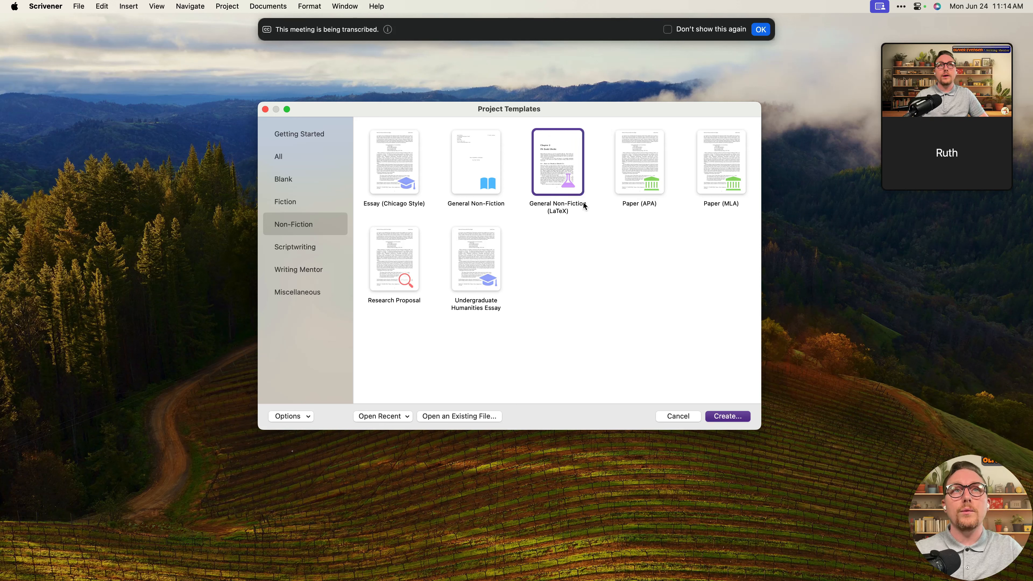
pyautogui.click(487, 177)
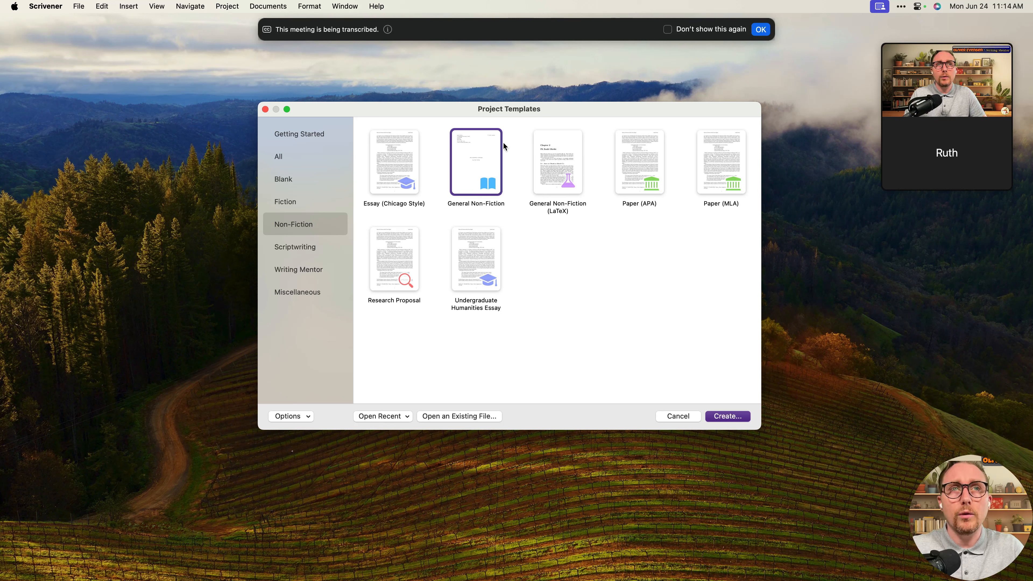
pyautogui.click(651, 185)
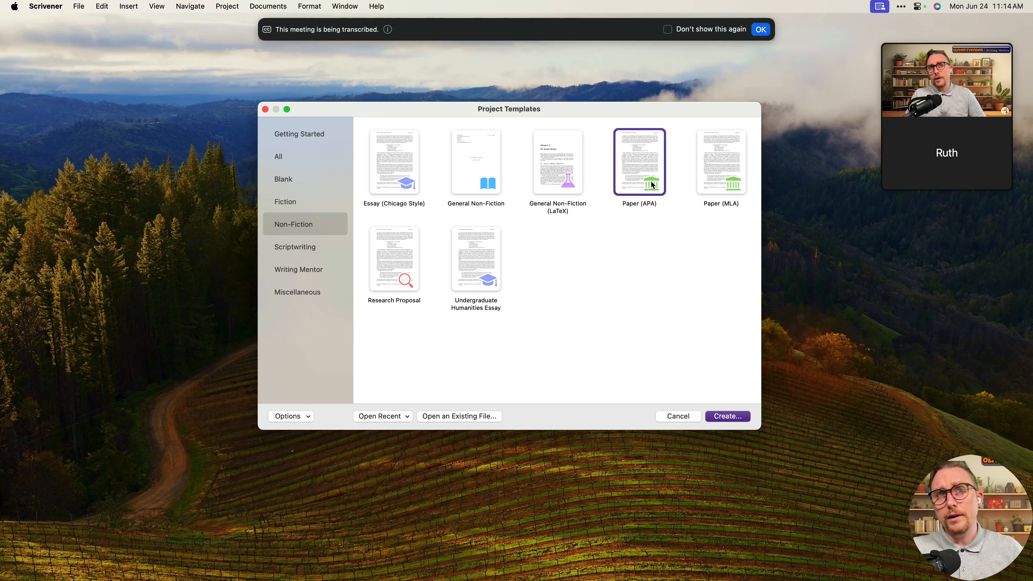
pyautogui.click(726, 189)
pyautogui.click(392, 159)
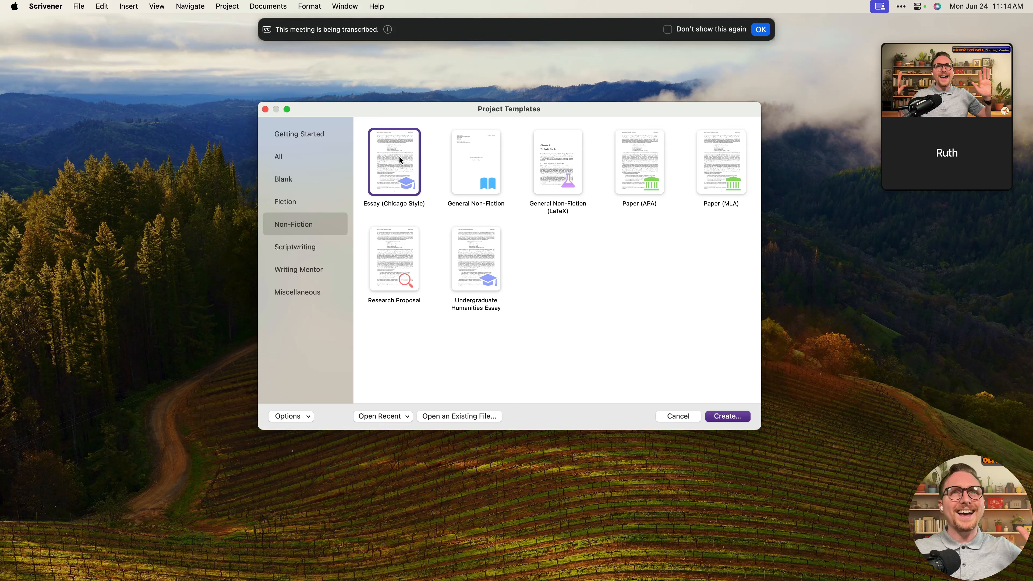
# Create a project from the General Non-Fiction template, named The Self-Help Book, in the Scrivener Projects folder
pyautogui.click(473, 166)
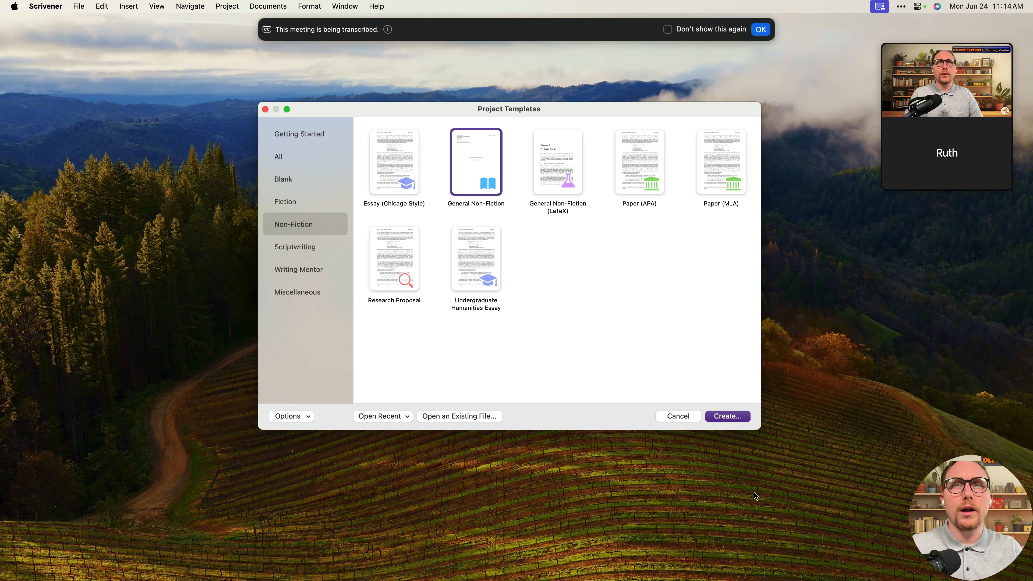
pyautogui.click(744, 420)
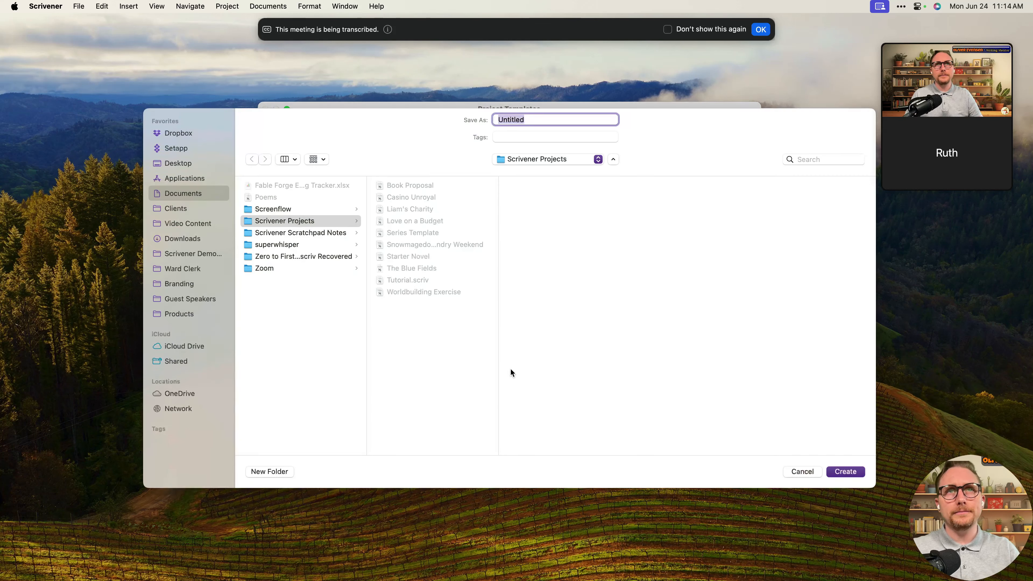
pyautogui.press('BackSpace')
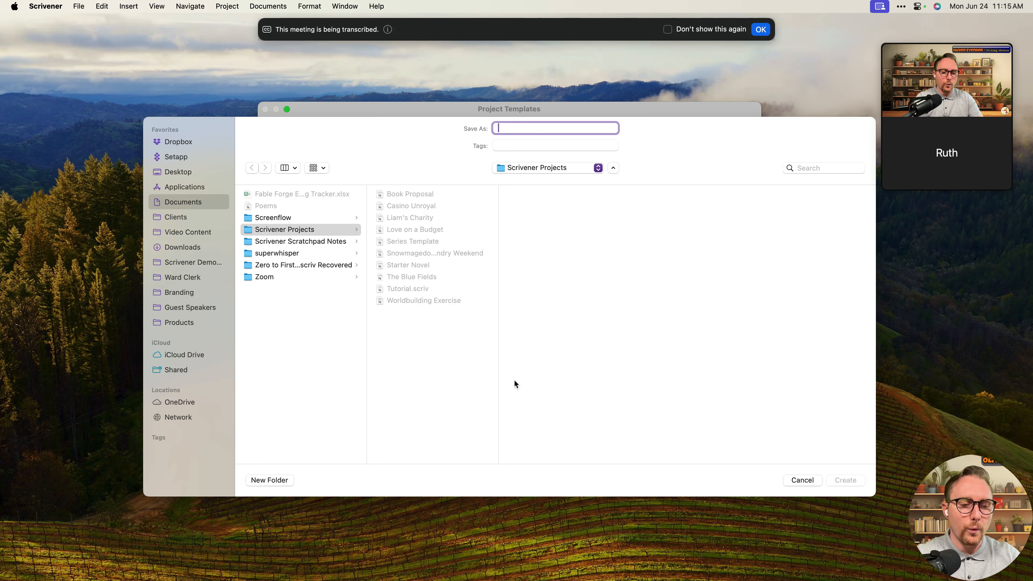
pyautogui.write('The ')
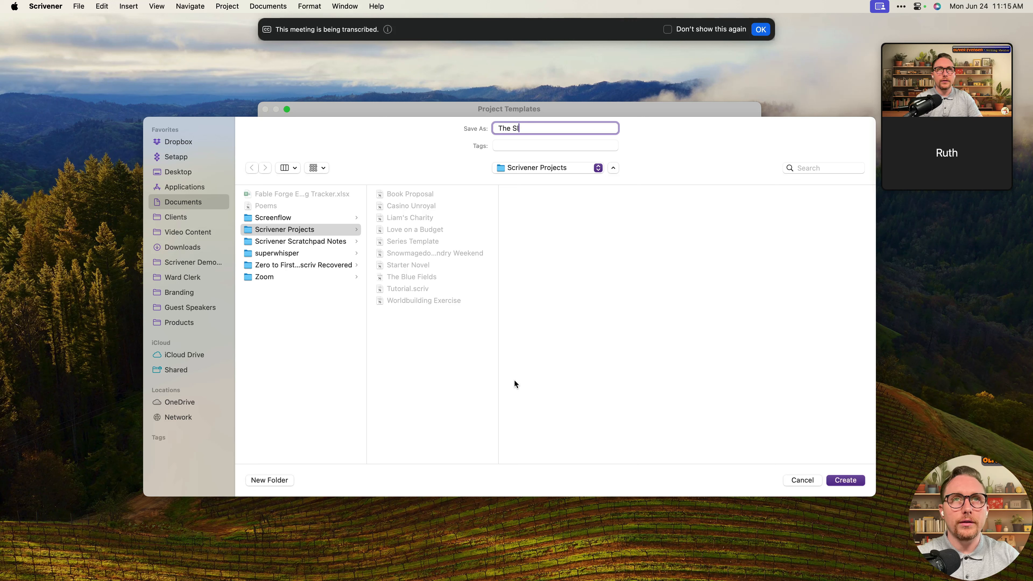
pyautogui.write('Self-HJ')
pyautogui.write('lp')
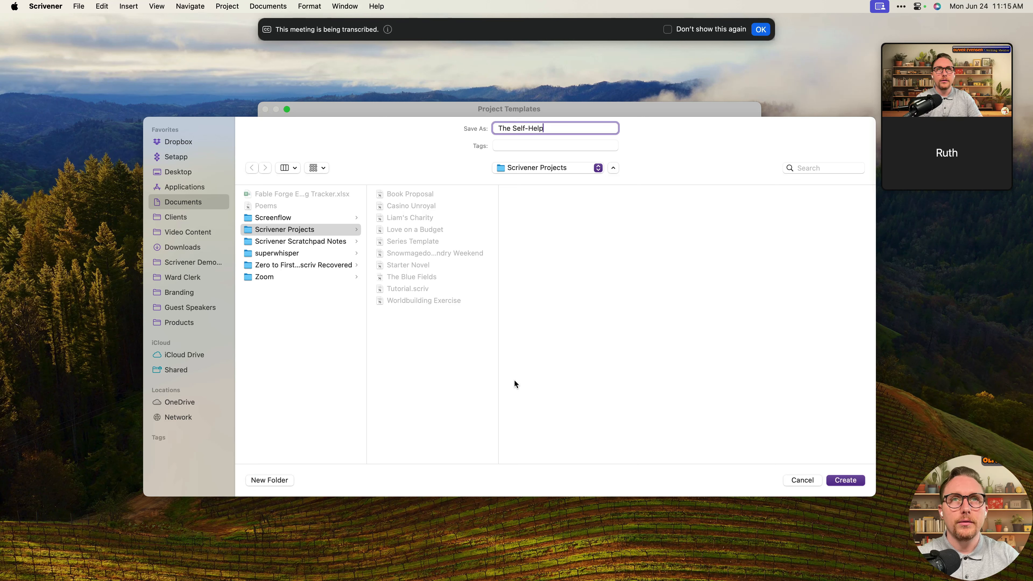
pyautogui.write(' Book')
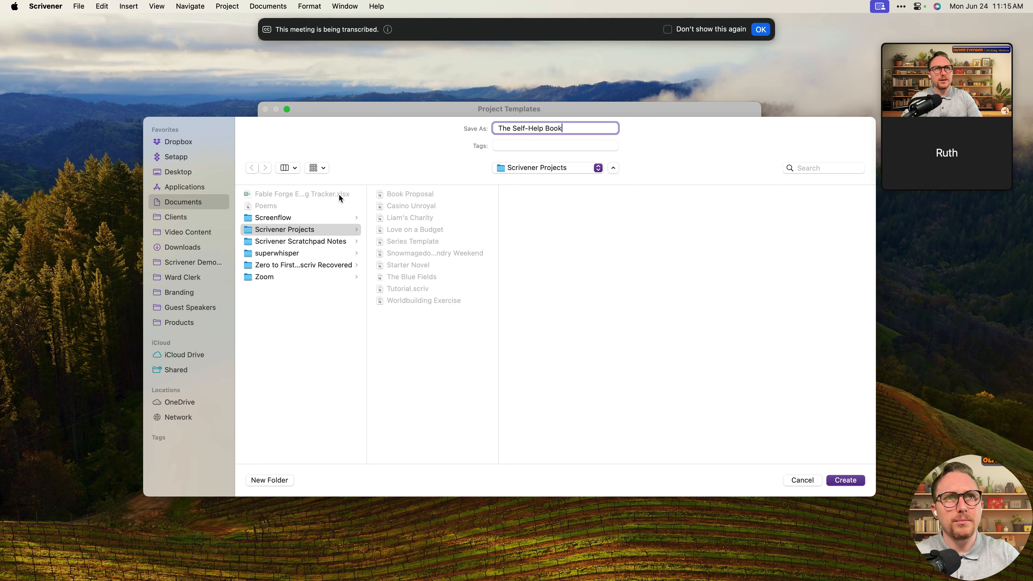
pyautogui.click(319, 231)
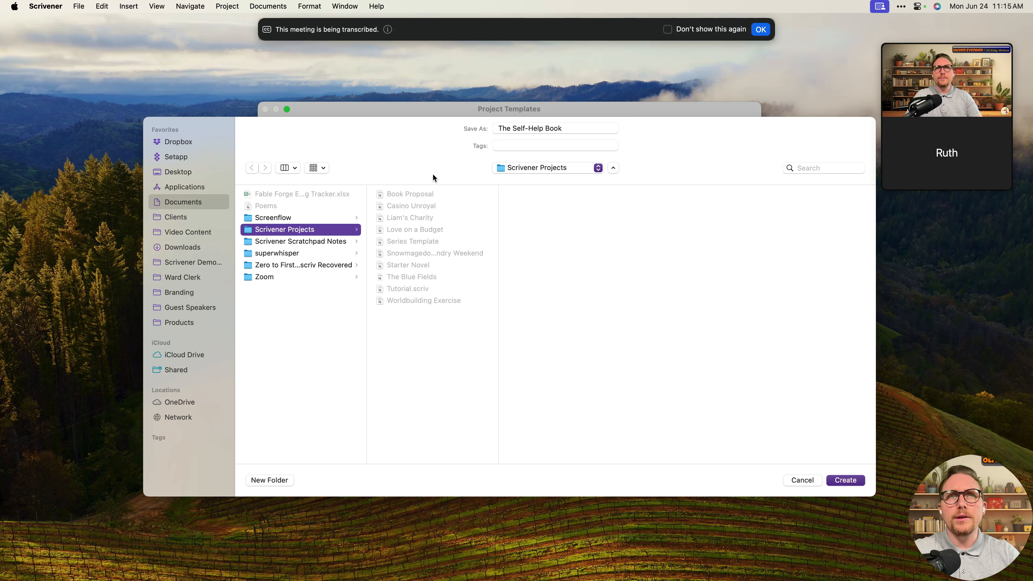
pyautogui.click(840, 480)
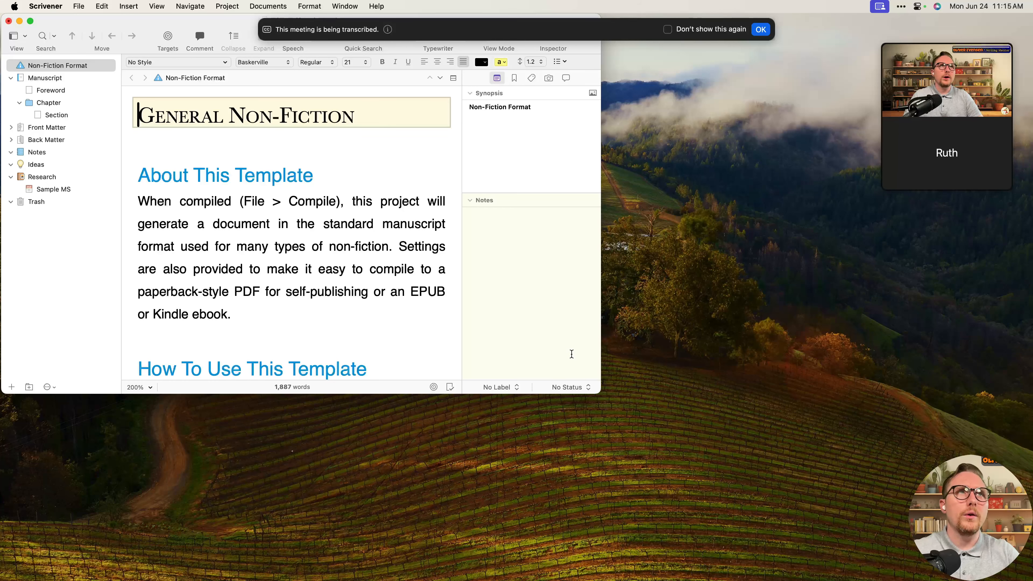
# Move and enlarge the new project's window, and select the Non-Fiction Format document in the binder
pyautogui.moveTo(240, 25); pyautogui.dragTo(548, 52)
pyautogui.click(76, 82)
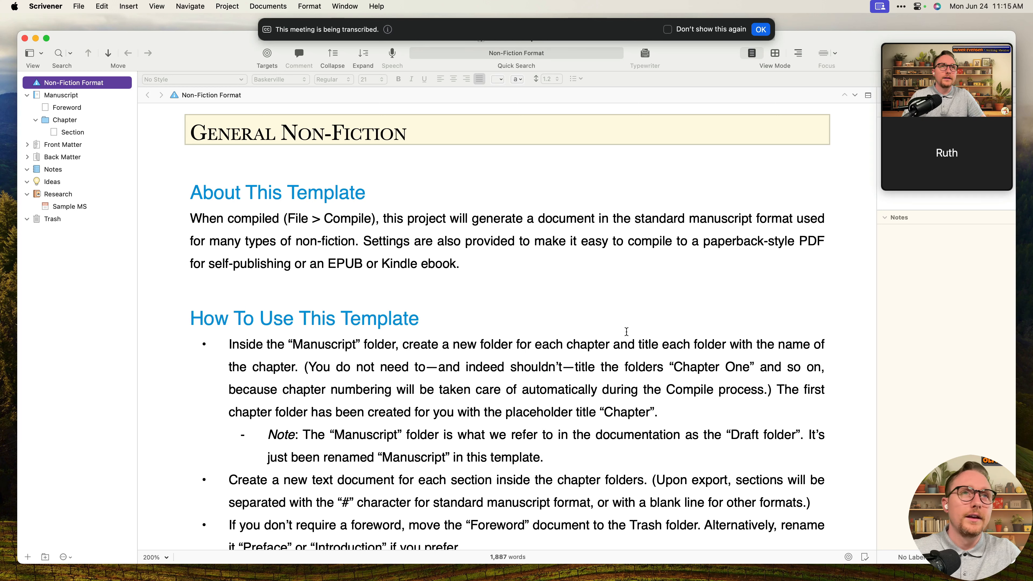
# Read through the Non-Fiction Format document from its title to the Final Note section and back
pyautogui.click(468, 243)
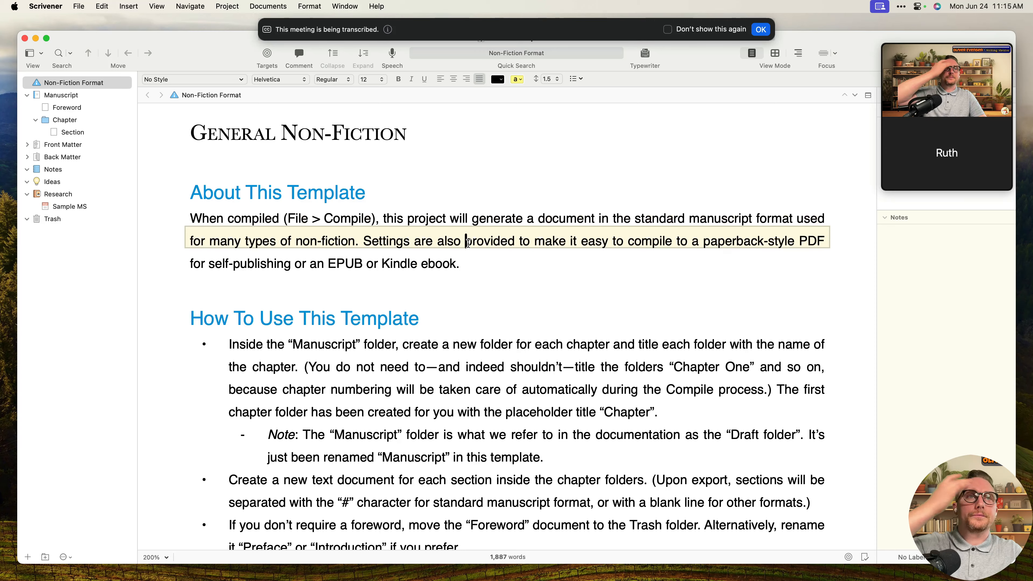
pyautogui.moveTo(179, 132); pyautogui.dragTo(605, 476)
pyautogui.scroll(-20, 606, 476)
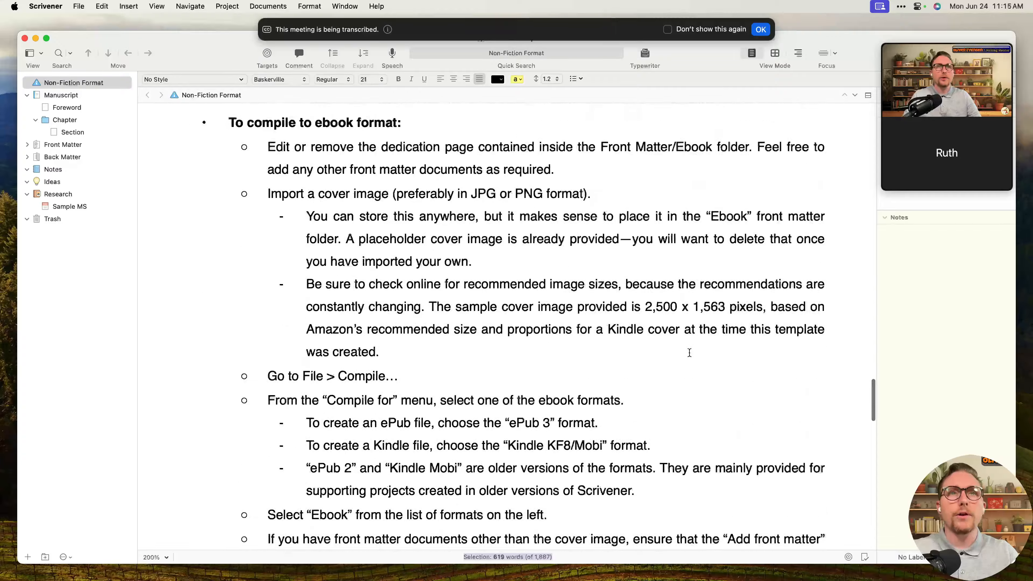
pyautogui.scroll(-20, 754, 378)
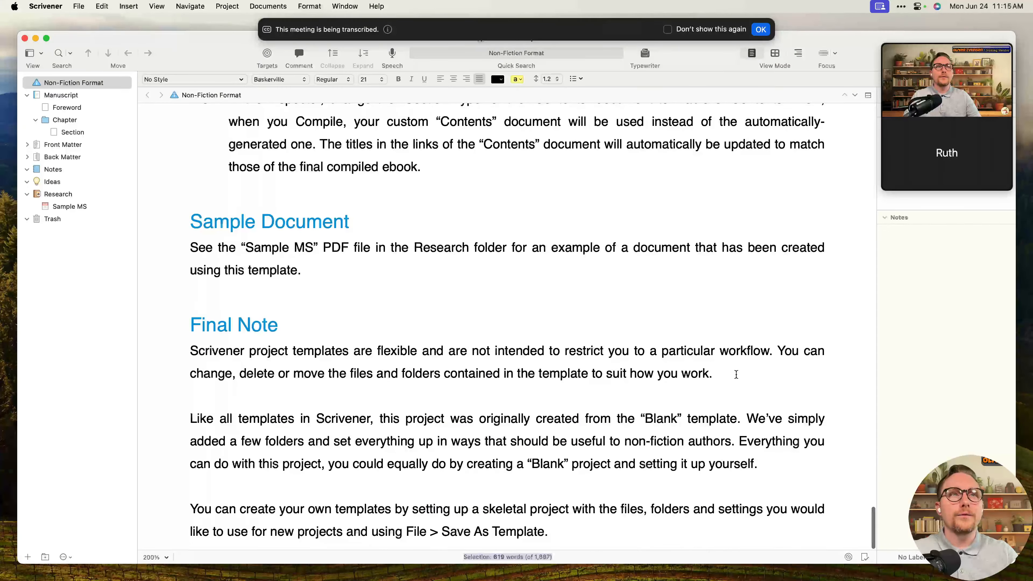
pyautogui.scroll(20, 738, 373)
pyautogui.scroll(20, 739, 374)
pyautogui.click(410, 240)
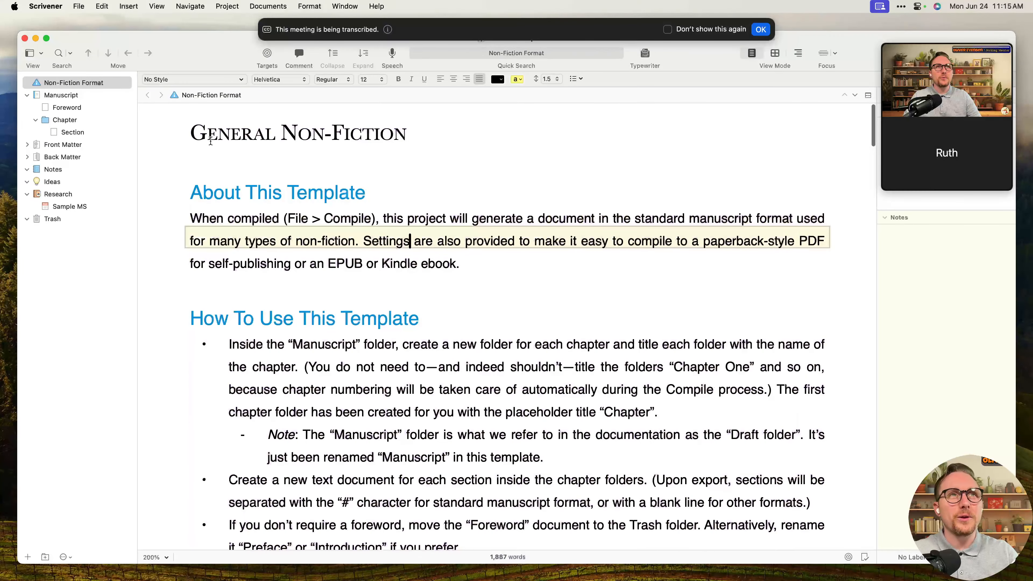
pyautogui.click(181, 129)
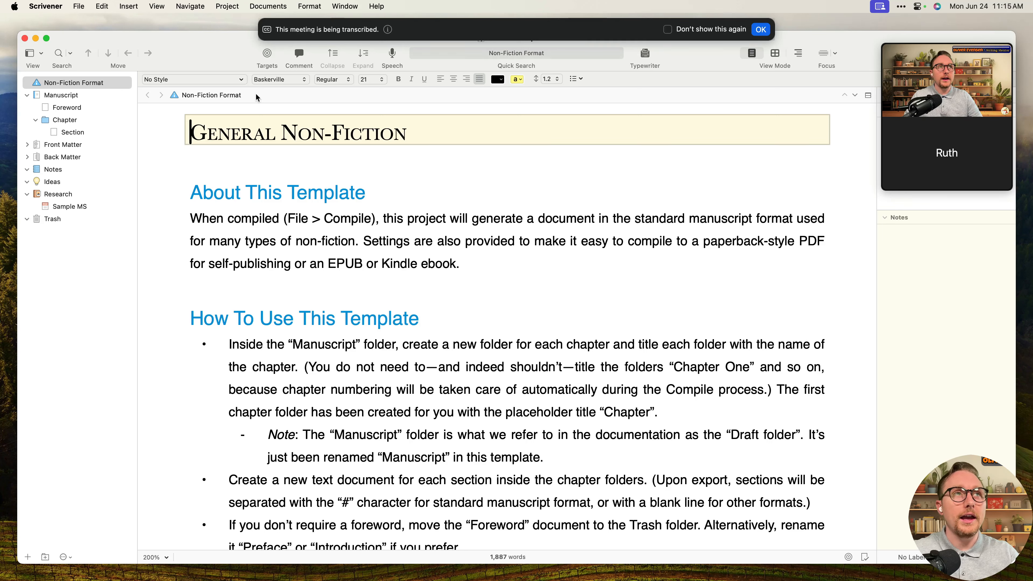
# Show the General Non-Fiction template again among the Non-Fiction project templates, and close the template chooser without creating a project
pyautogui.click(94, 83)
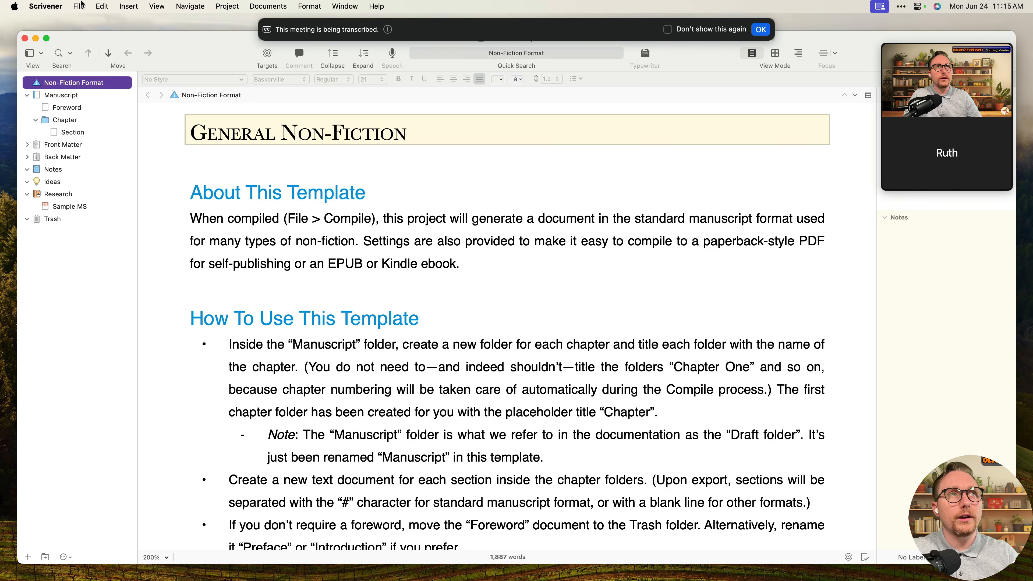
pyautogui.click(80, 5)
pyautogui.click(95, 22)
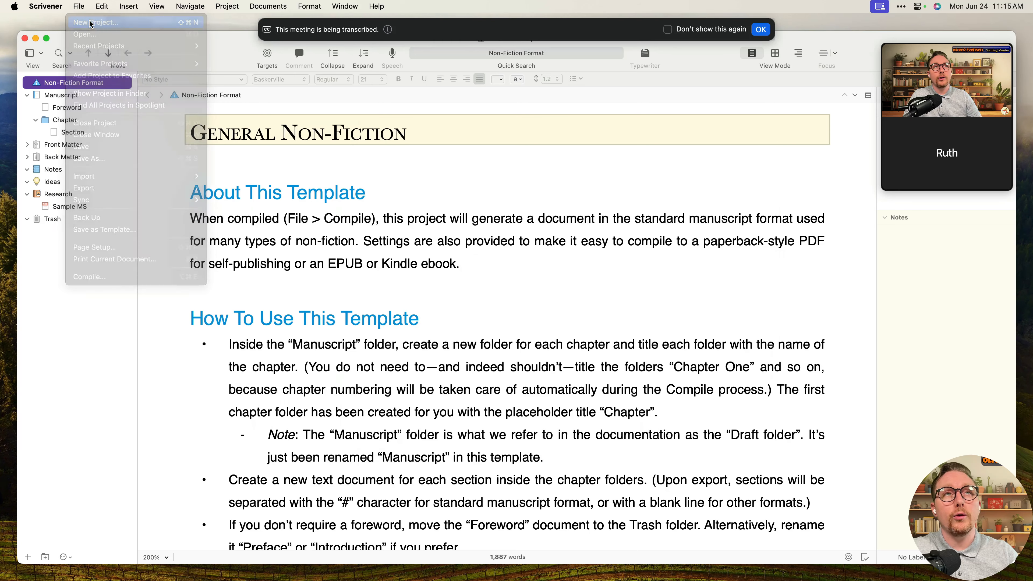
pyautogui.click(319, 227)
pyautogui.click(469, 169)
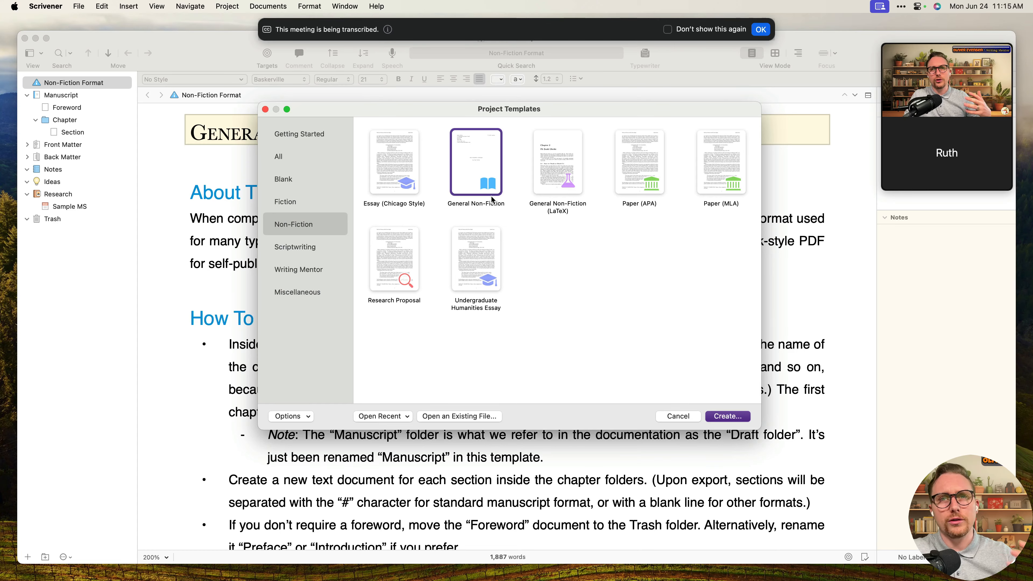
pyautogui.click(696, 418)
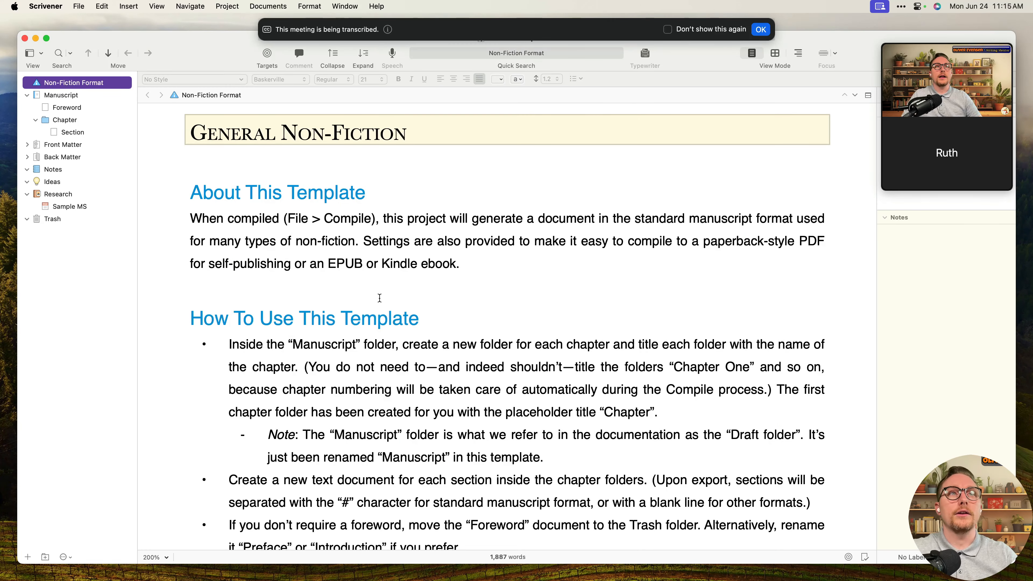
# Skim the Non-Fiction Format document, move it to the Trash, and collapse the Trash folder
pyautogui.scroll(-20, 447, 291)
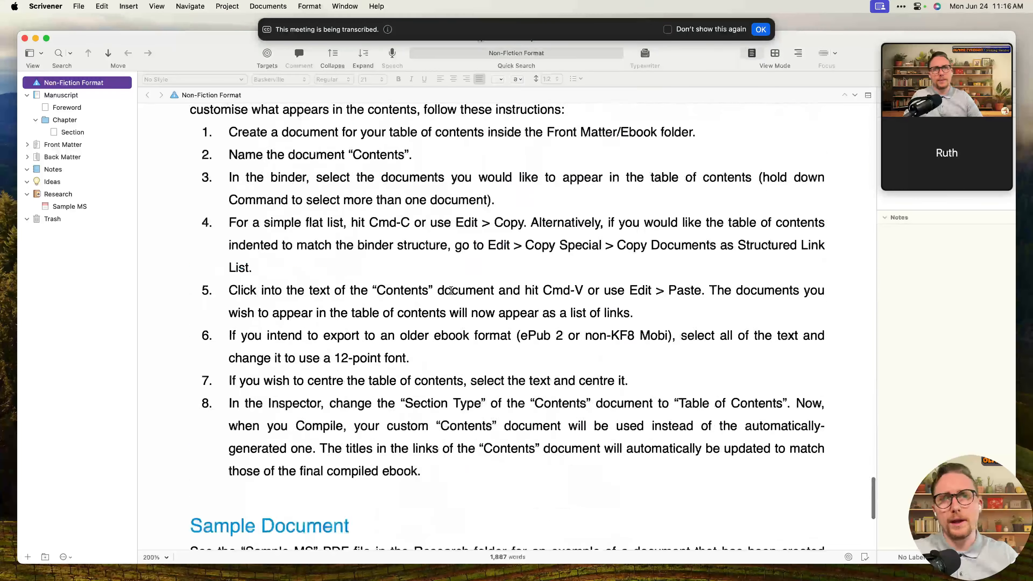
pyautogui.scroll(20, 450, 290)
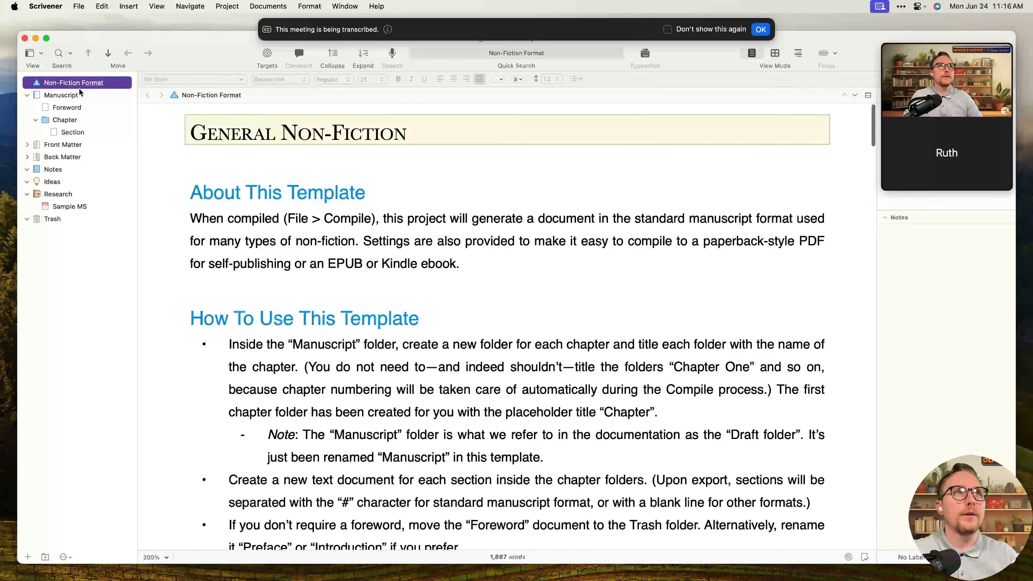
pyautogui.rightClick(91, 84)
pyautogui.click(141, 117)
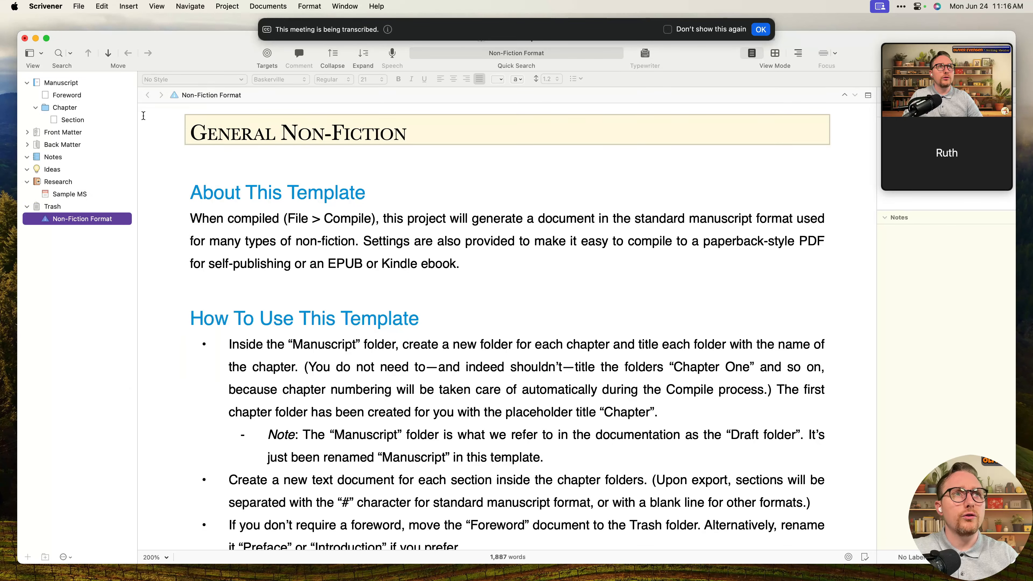
pyautogui.click(27, 207)
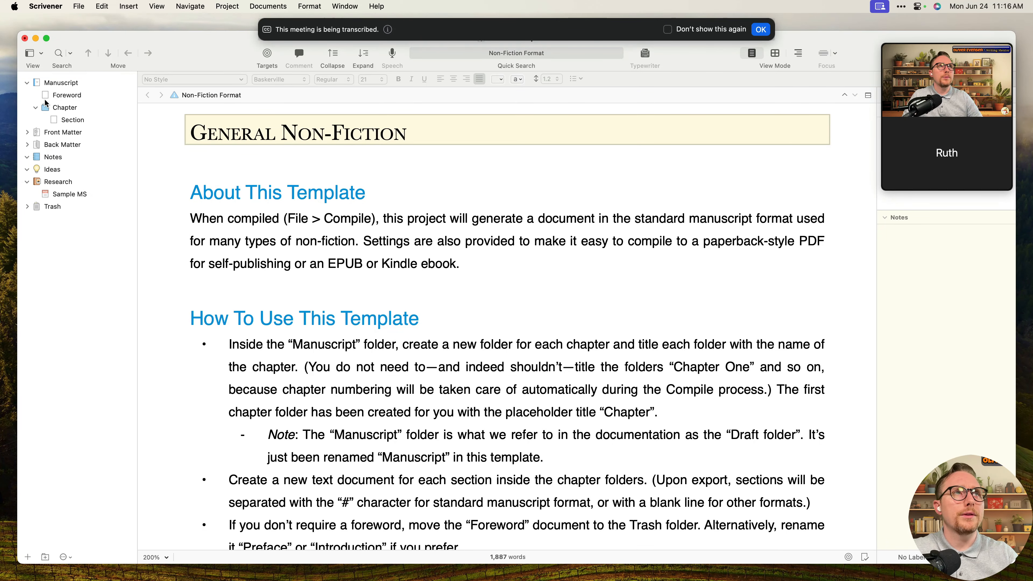
# Look at the Manuscript folder with its Foreword, Chapter and Section, collapse it, and view the Front Matter and Back Matter folders
pyautogui.click(72, 86)
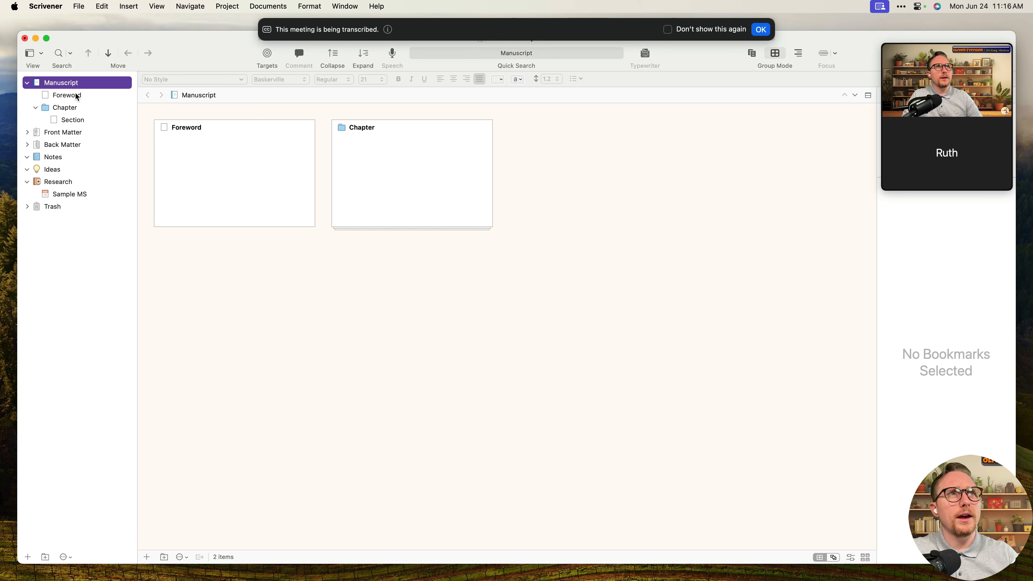
pyautogui.click(77, 96)
pyautogui.click(80, 109)
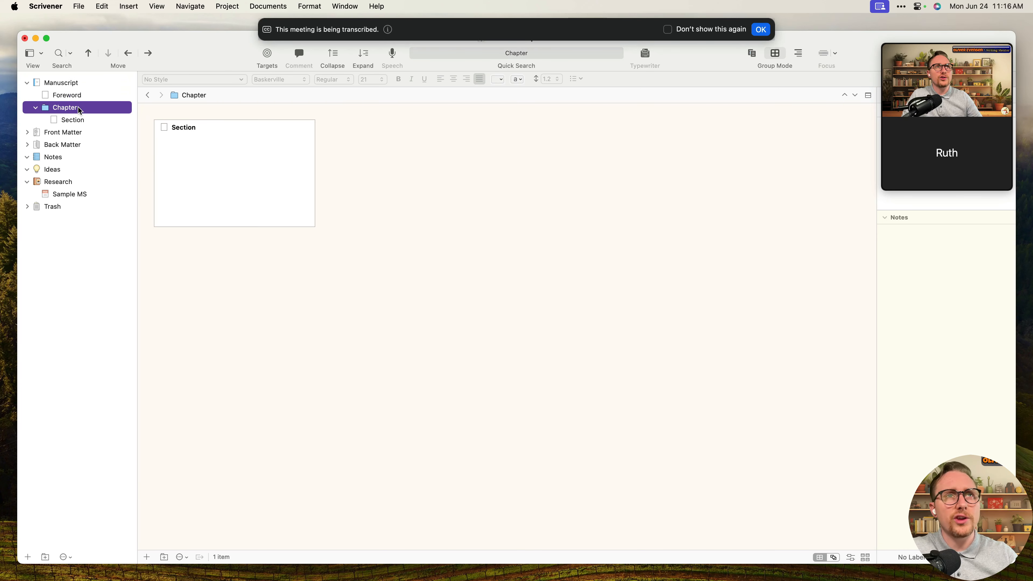
pyautogui.click(84, 122)
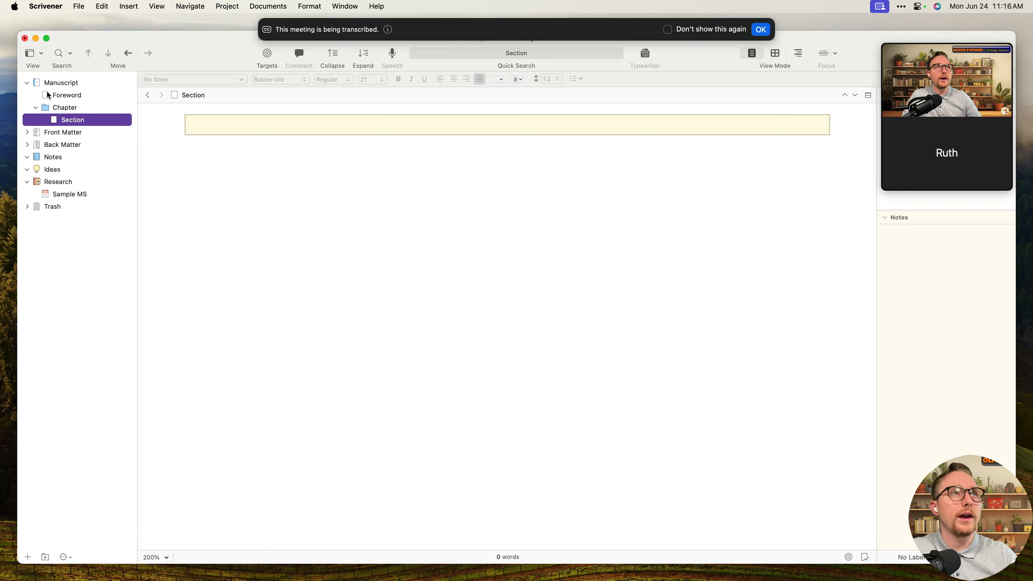
pyautogui.click(27, 83)
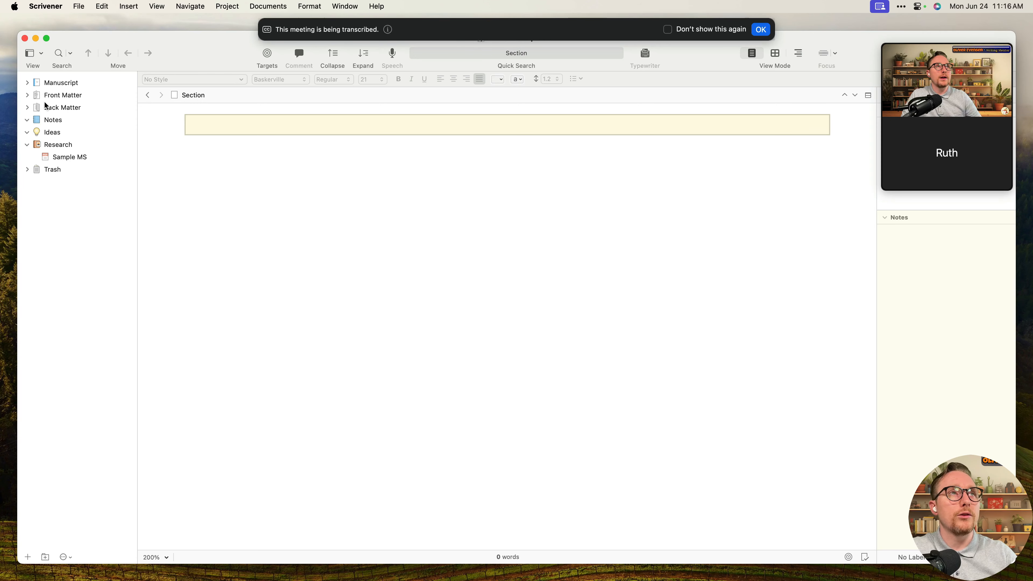
pyautogui.click(45, 96)
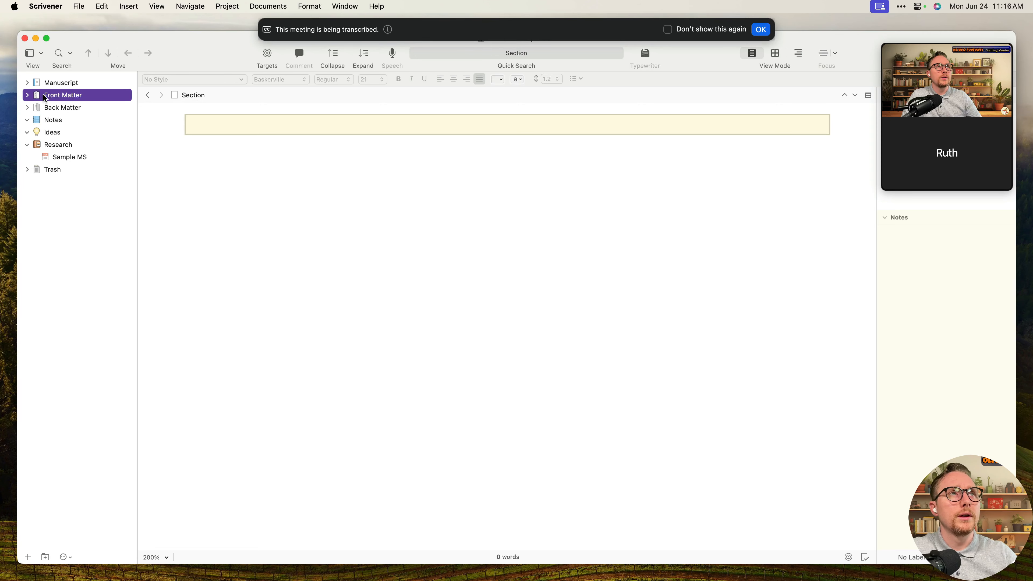
pyautogui.click(63, 107)
# Expand the Manuscript folder and move the Front Matter, Back Matter, Notes and Ideas folders into the Research folder
pyautogui.click(65, 96)
pyautogui.click(28, 83)
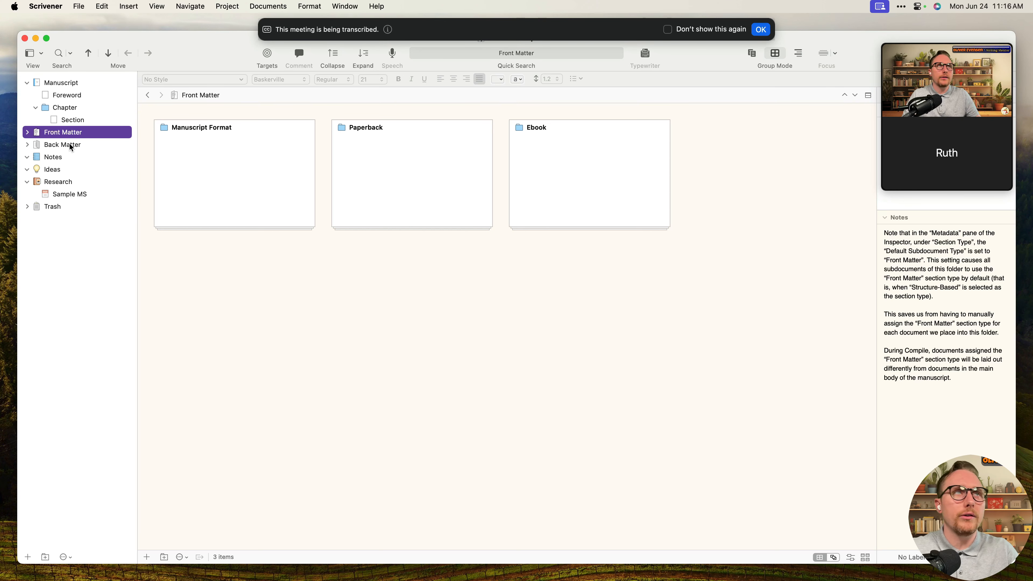
pyautogui.keyDown('shift'); pyautogui.click(71, 147); pyautogui.keyUp('shift')
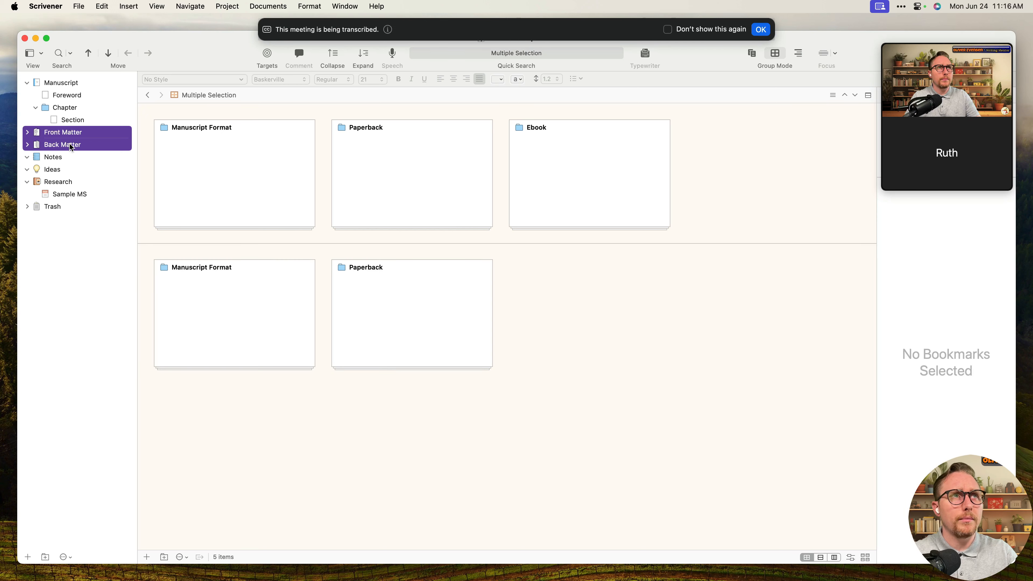
pyautogui.hotkey('shift', 'Down')
pyautogui.hotkey('shift', 'Down')
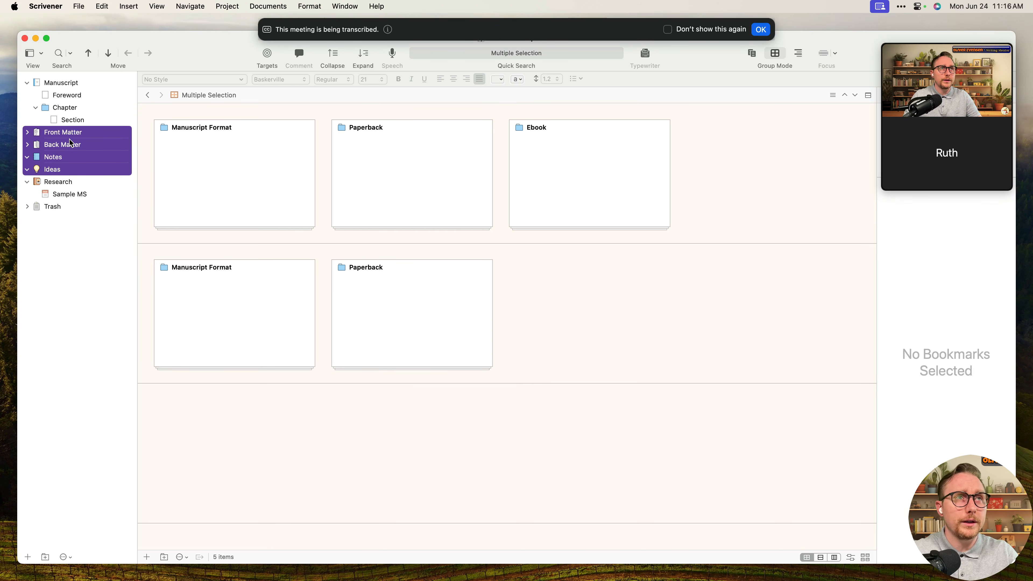
pyautogui.moveTo(71, 142); pyautogui.dragTo(87, 188)
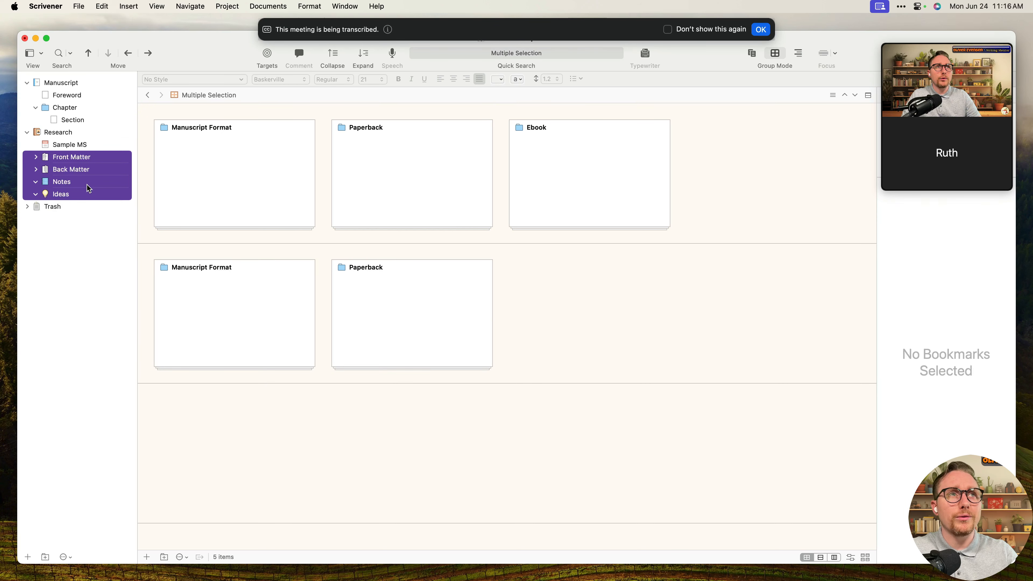
# Examine the Sample MS document's title page, contents page, foreword and first chapter
pyautogui.click(71, 146)
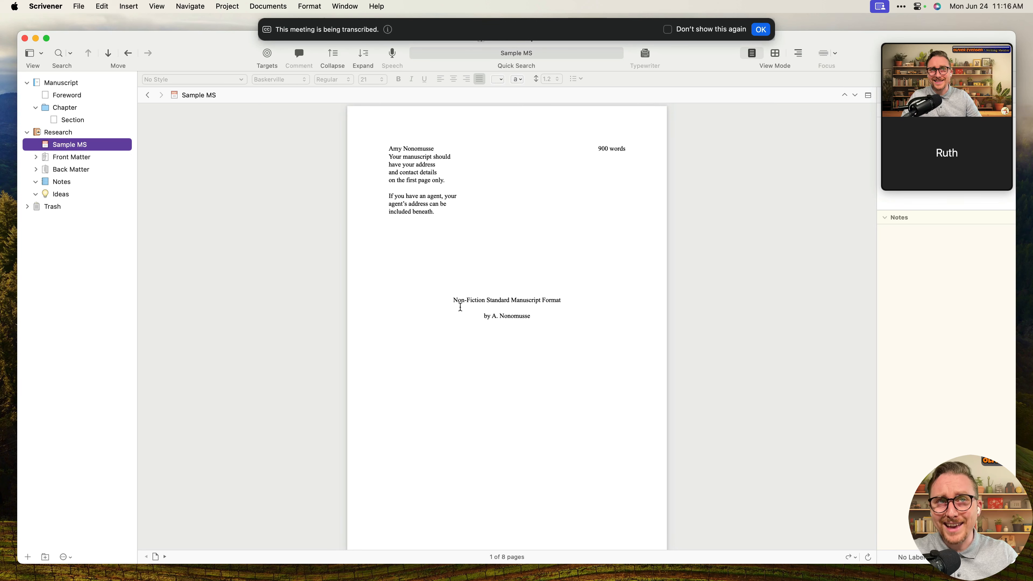
pyautogui.scroll(-10, 495, 325)
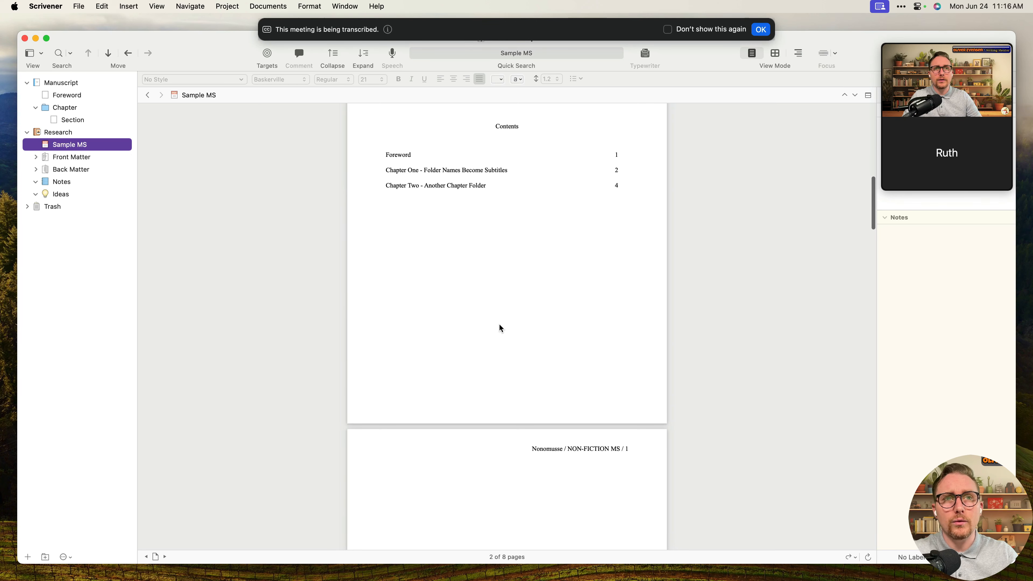
pyautogui.scroll(-4, 499, 328)
pyautogui.scroll(15, 500, 325)
pyautogui.scroll(-5, 494, 265)
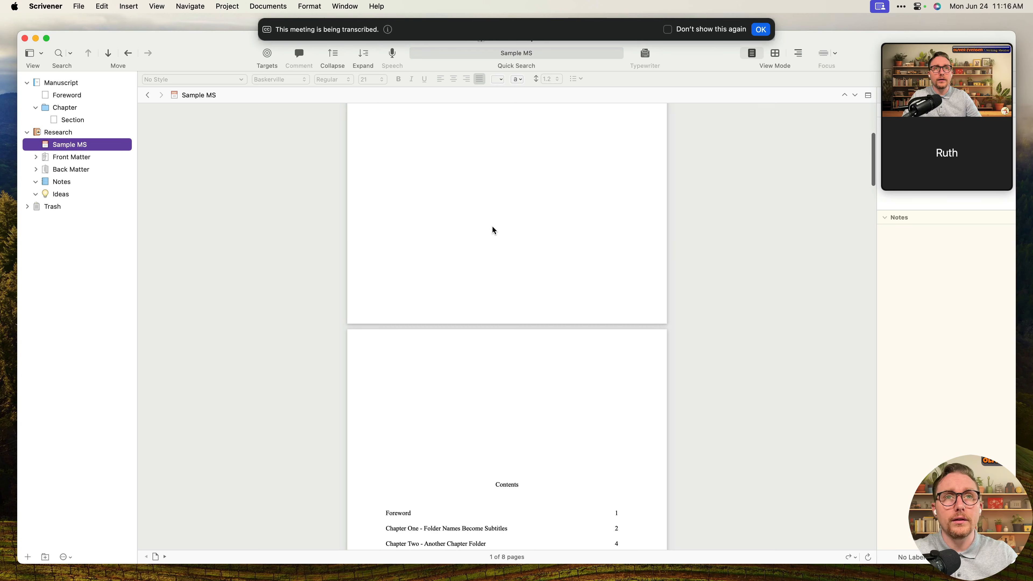
pyautogui.scroll(6, 500, 233)
pyautogui.scroll(-10, 517, 249)
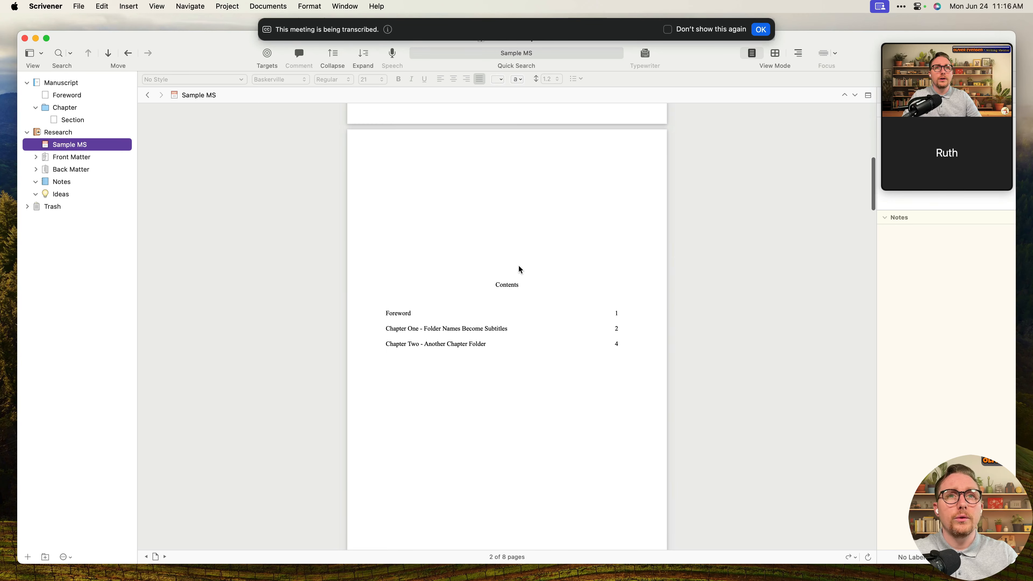
pyautogui.scroll(-8, 537, 320)
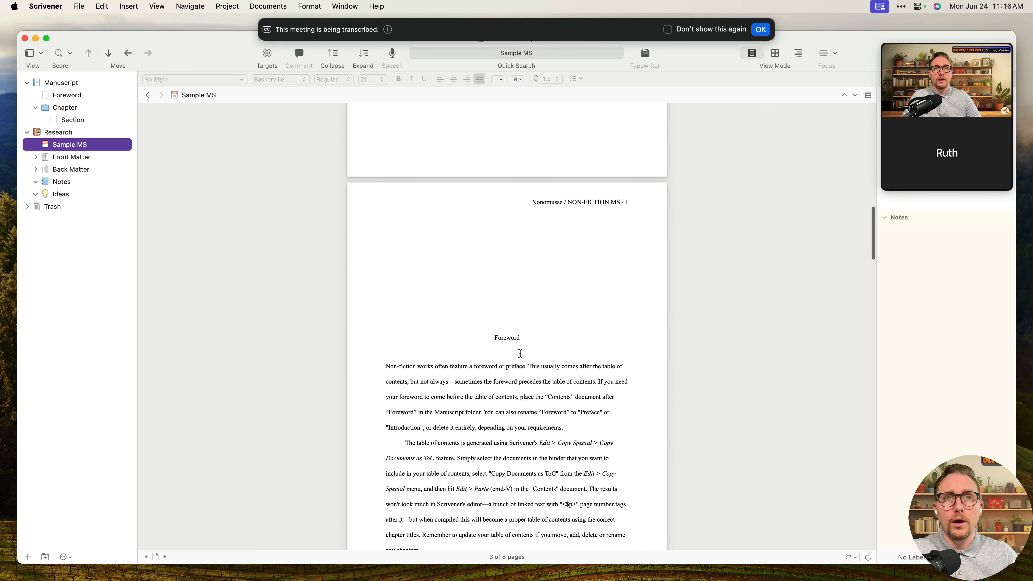
pyautogui.scroll(-12, 520, 353)
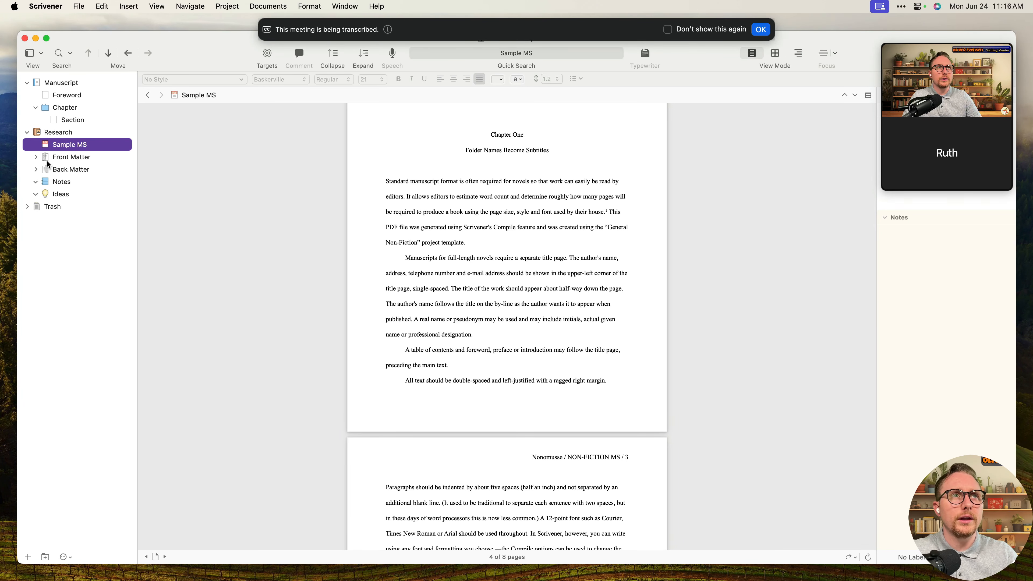
# View the Title Page and Contents documents in Front Matter's Manuscript Format folder, and collapse that folder
pyautogui.click(36, 157)
pyautogui.click(45, 169)
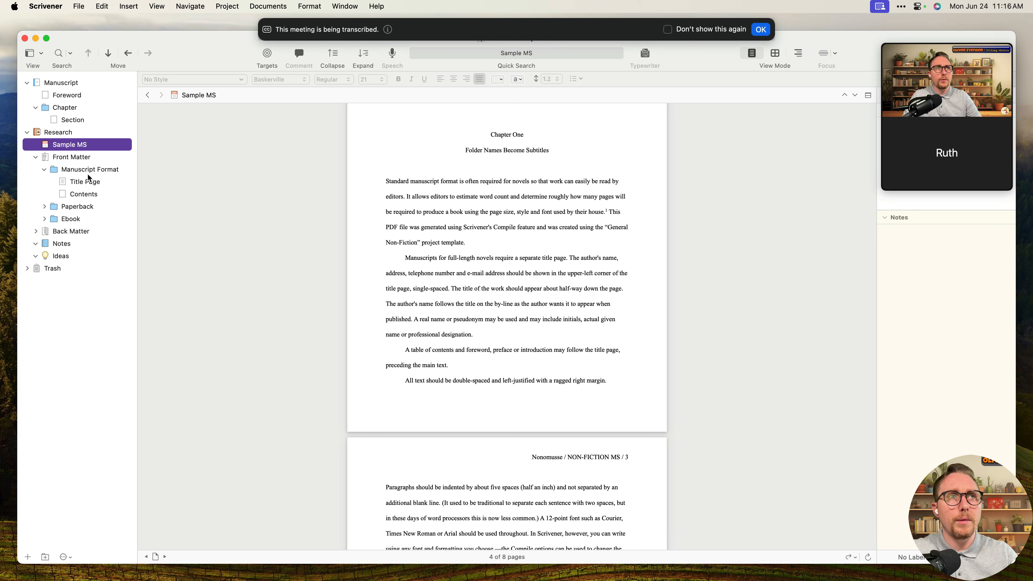
pyautogui.click(92, 186)
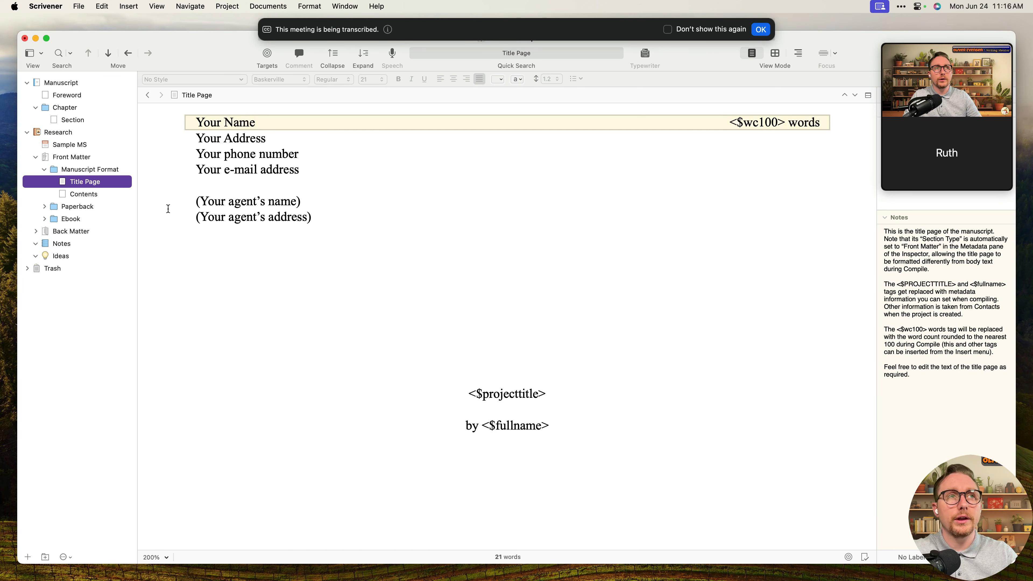
pyautogui.click(97, 195)
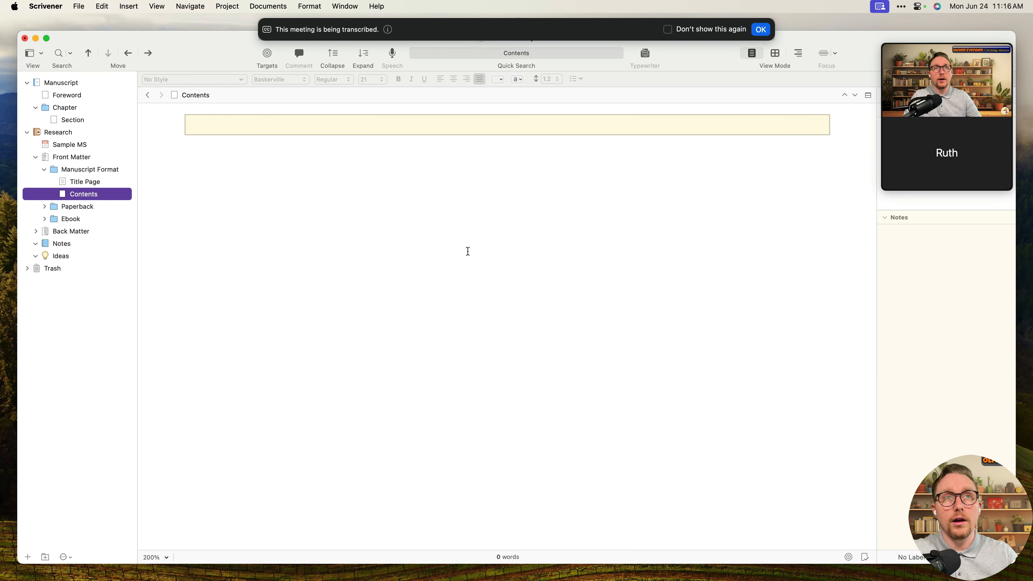
pyautogui.click(45, 169)
# Revisit the Sample MS title page, collapse the Front Matter folder, and move Sample MS to the Trash
pyautogui.click(87, 147)
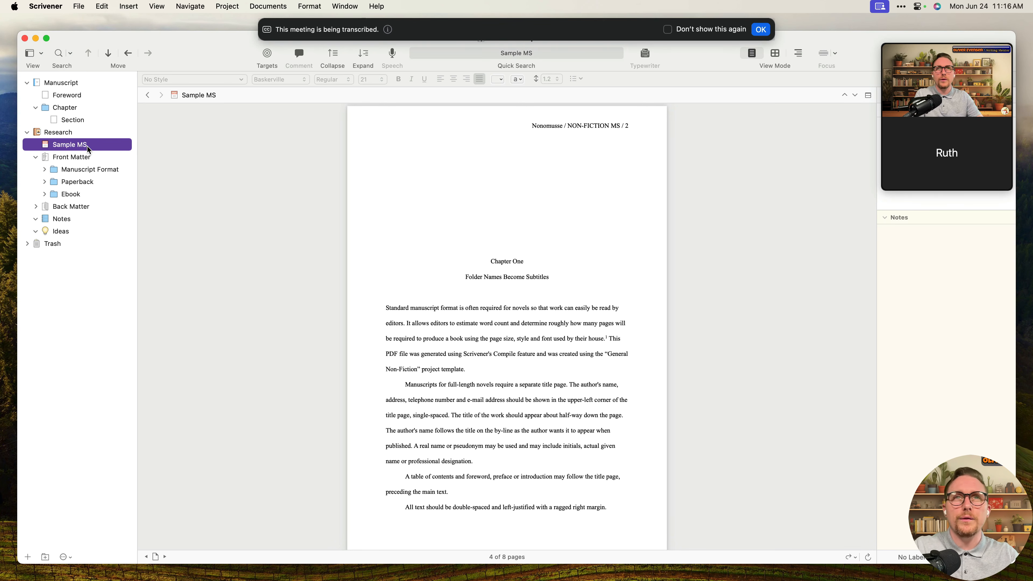
pyautogui.scroll(10, 648, 226)
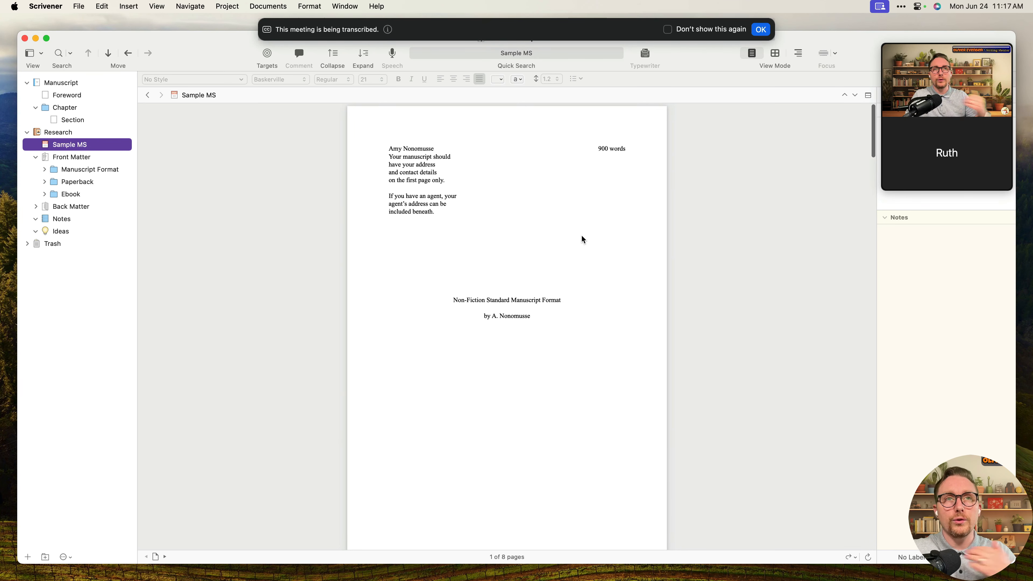
pyautogui.click(35, 158)
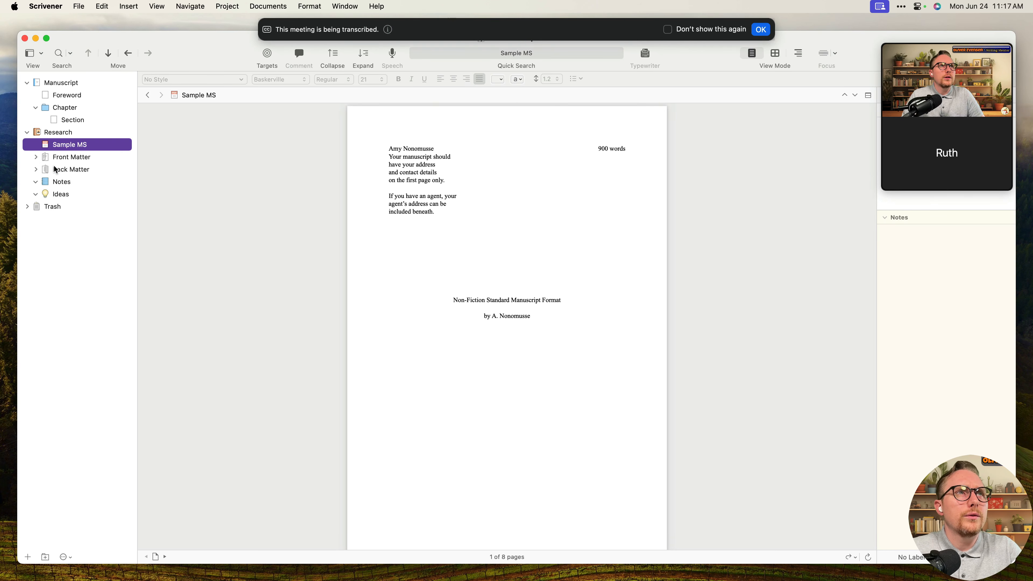
pyautogui.rightClick(65, 149)
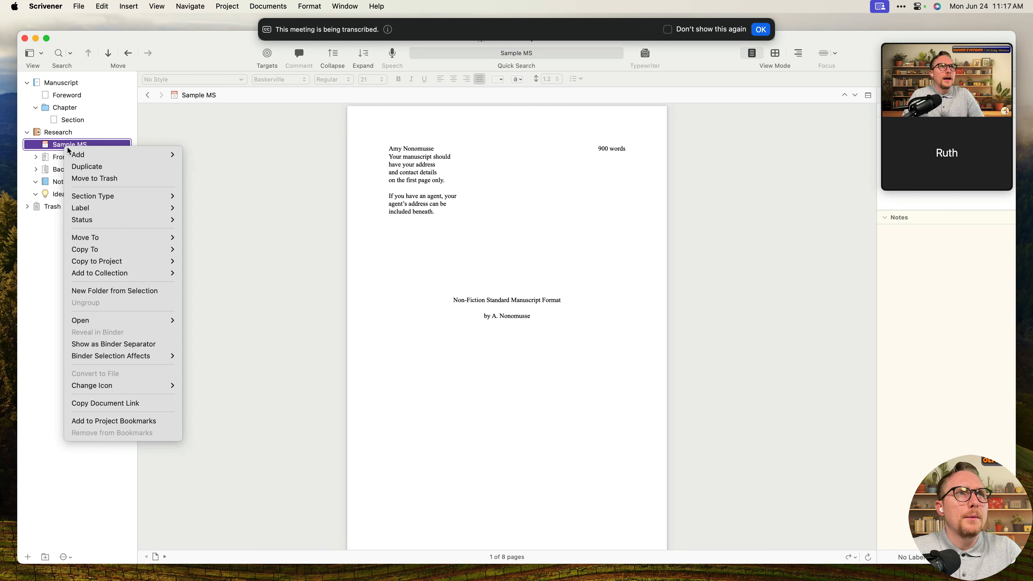
pyautogui.click(115, 179)
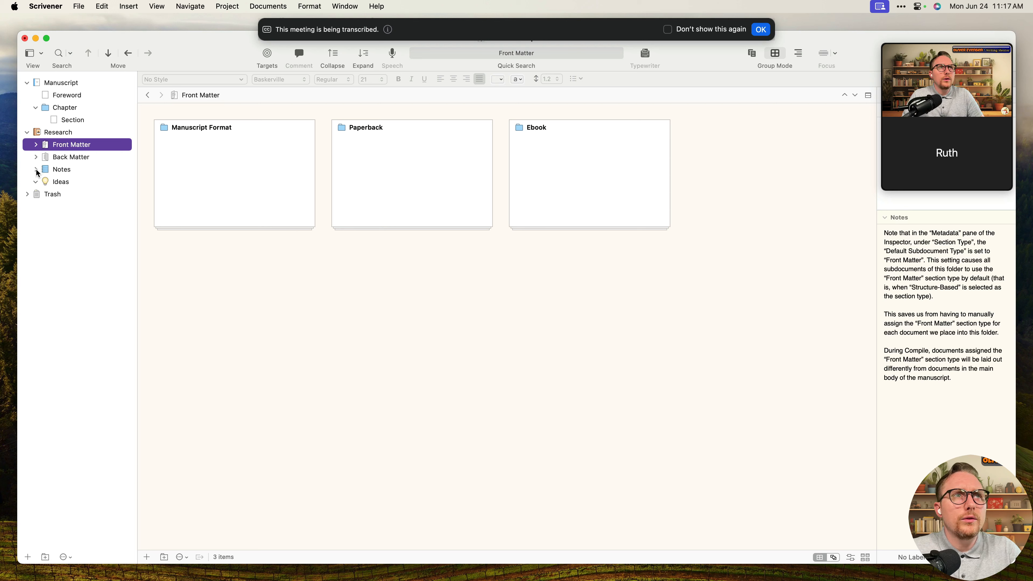
# Collapse the Notes, Ideas, Research, Chapter and Manuscript folders in the binder
pyautogui.click(36, 181)
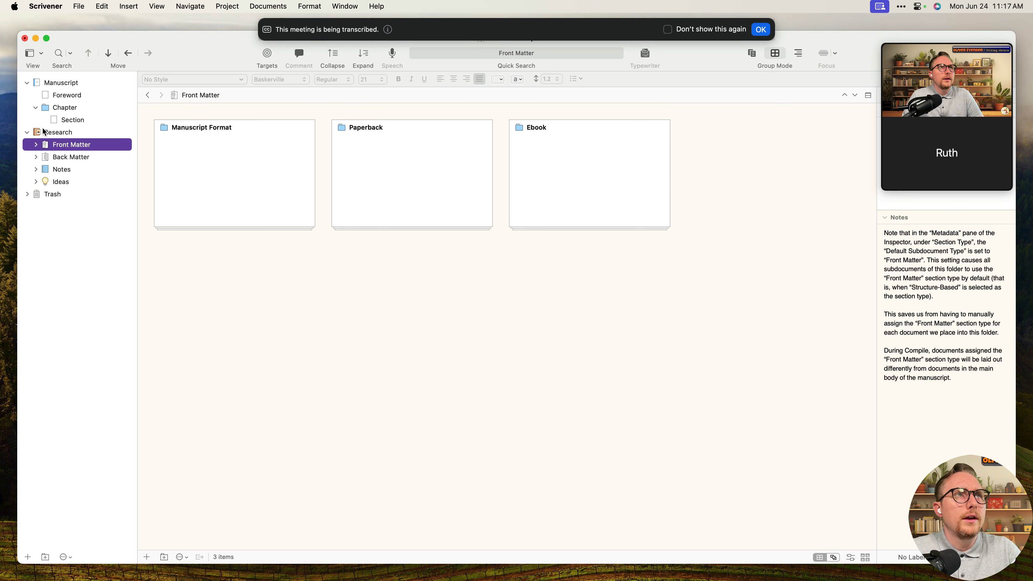
pyautogui.click(27, 132)
pyautogui.click(36, 108)
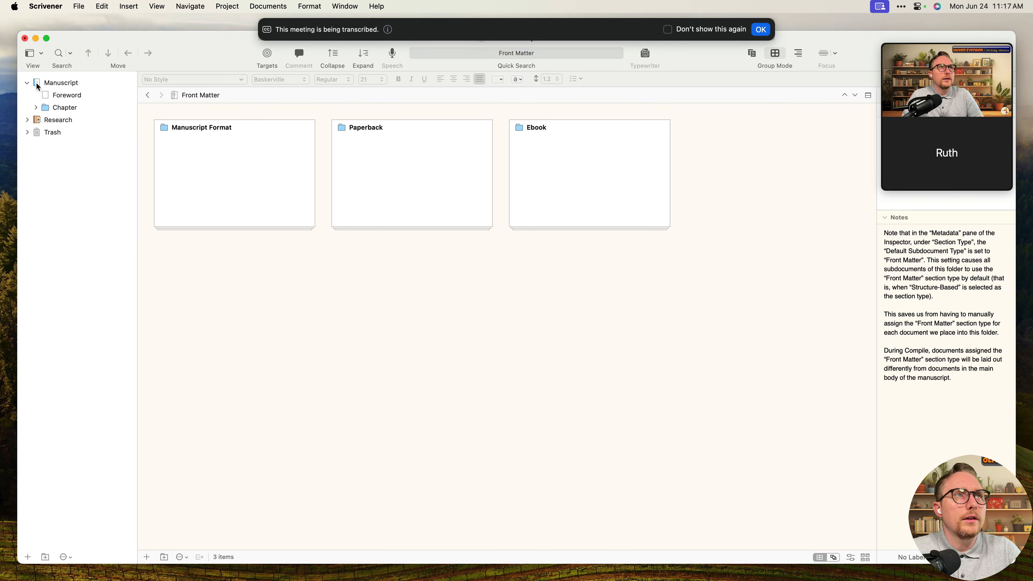
pyautogui.click(28, 83)
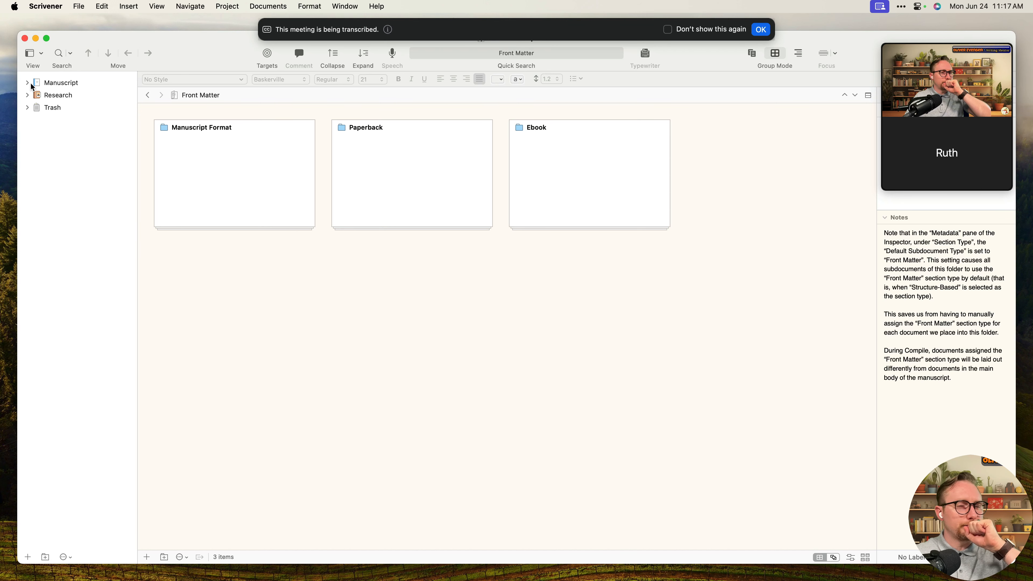
# Look at the Trash folder's contents, return to the Manuscript folder, and dismiss the meeting transcription notice
pyautogui.click(68, 107)
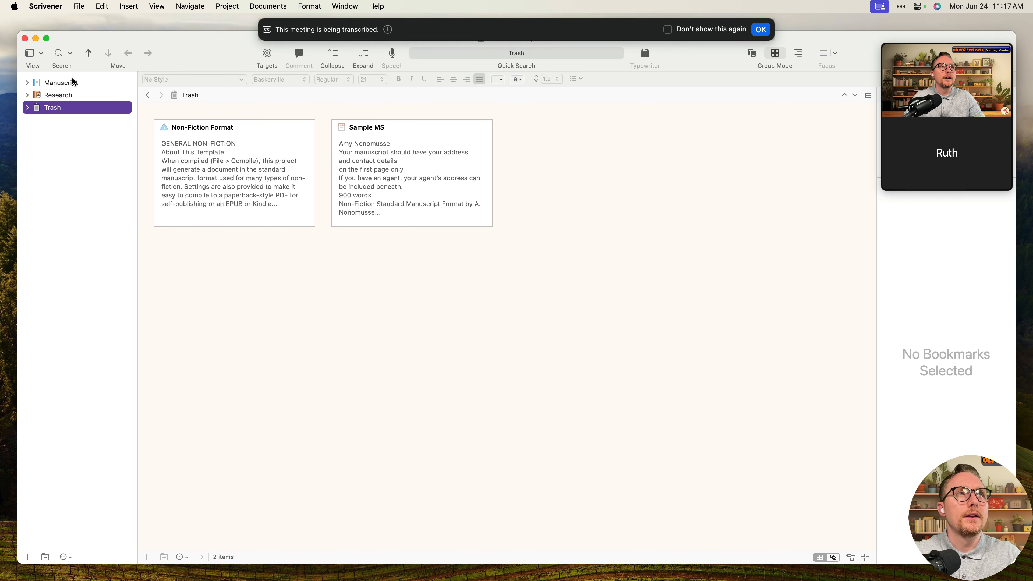
pyautogui.press('Up')
pyautogui.press('Up')
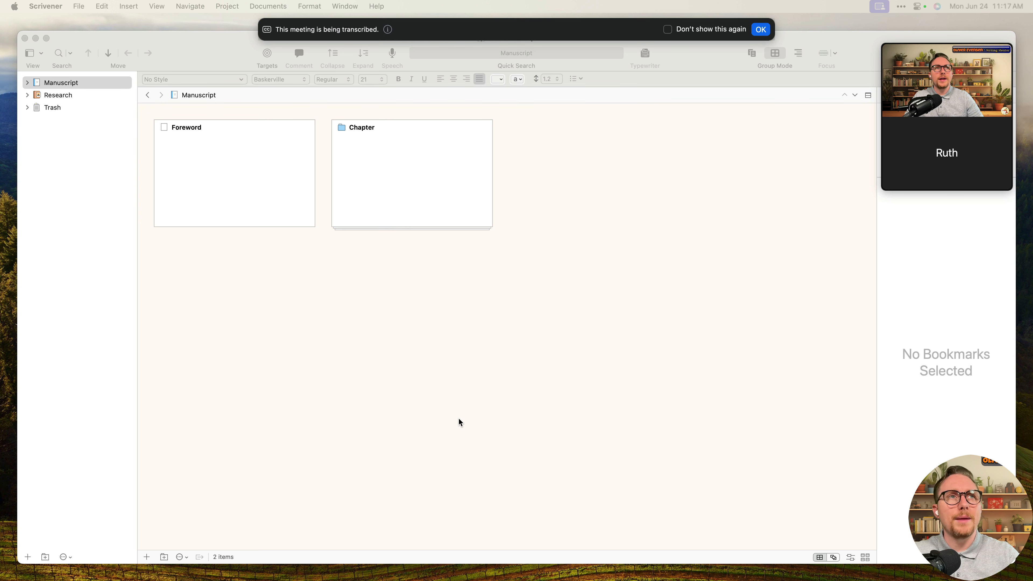
pyautogui.click(761, 30)
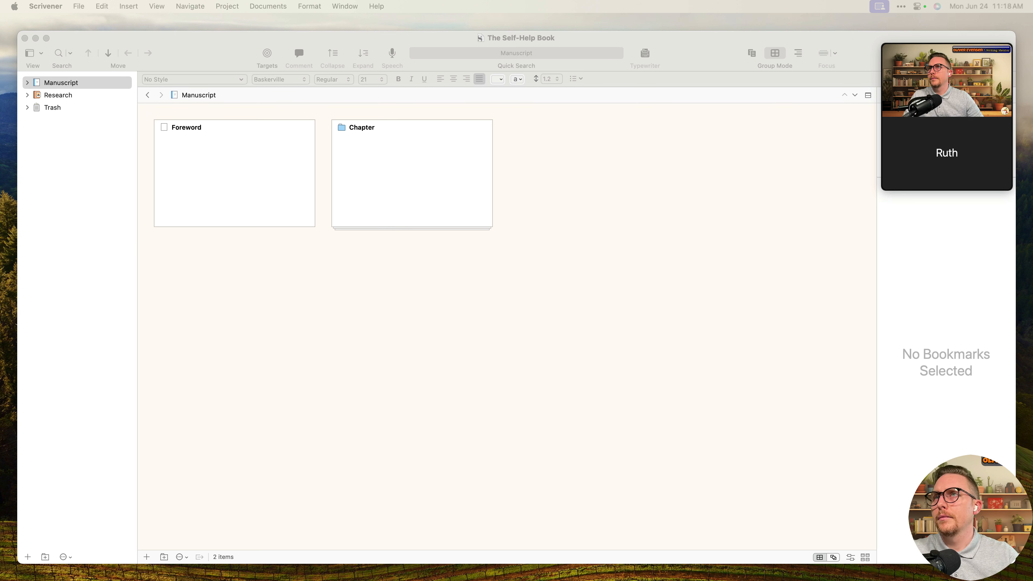
pyautogui.click(616, 282)
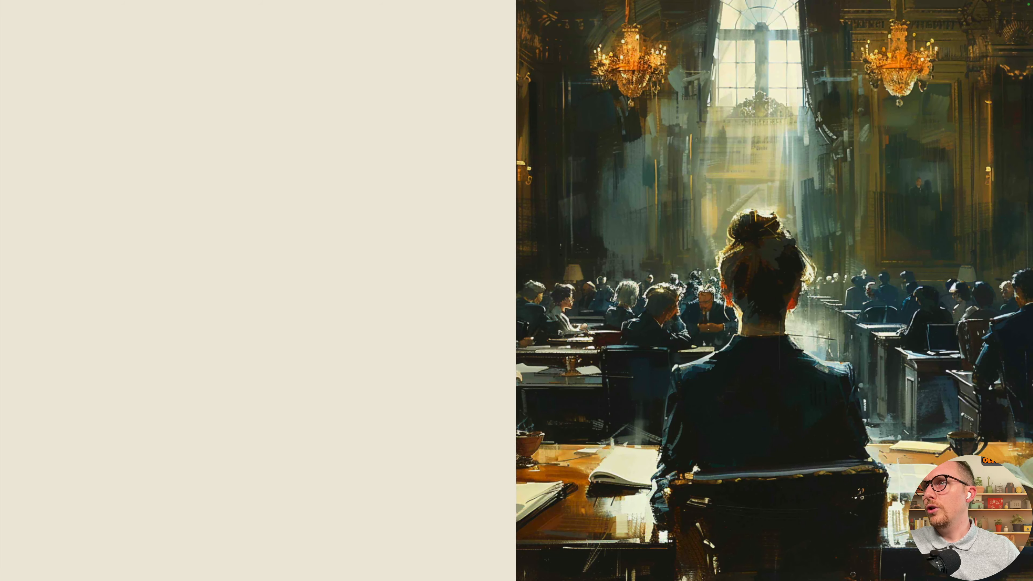
pyautogui.press('Right')
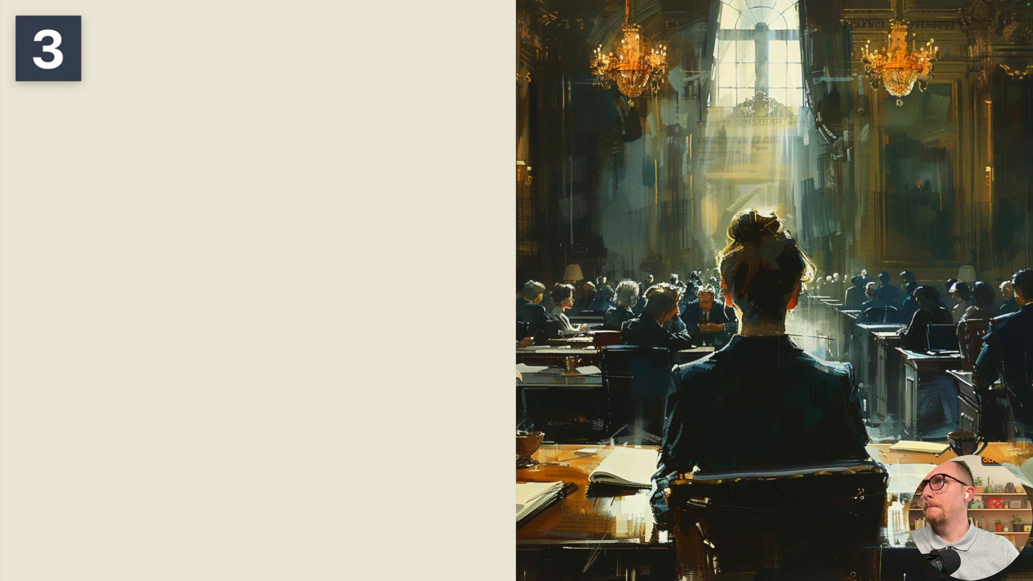